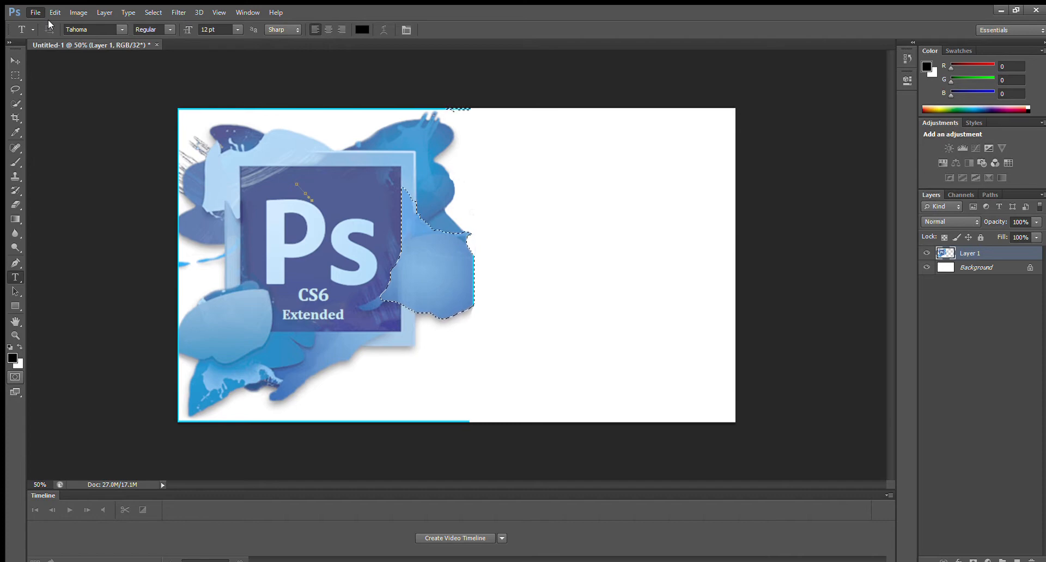
Paste the Photoshop CS6 Extended logo into a new blank document named Thumbnail-4 and move it to the canvas's upper-left corner.
left_click(48, 20)
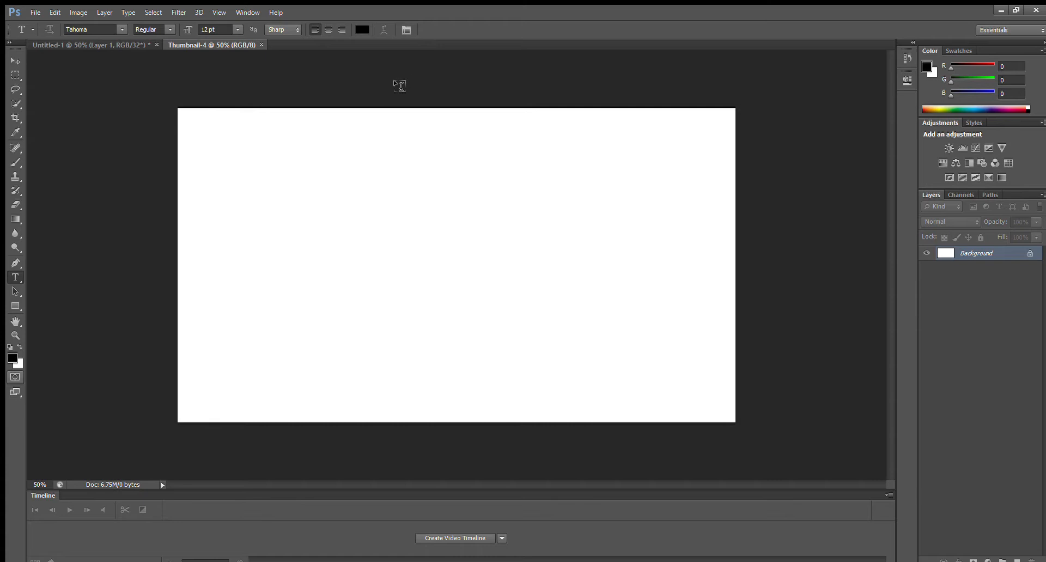
key("ctrl+v")
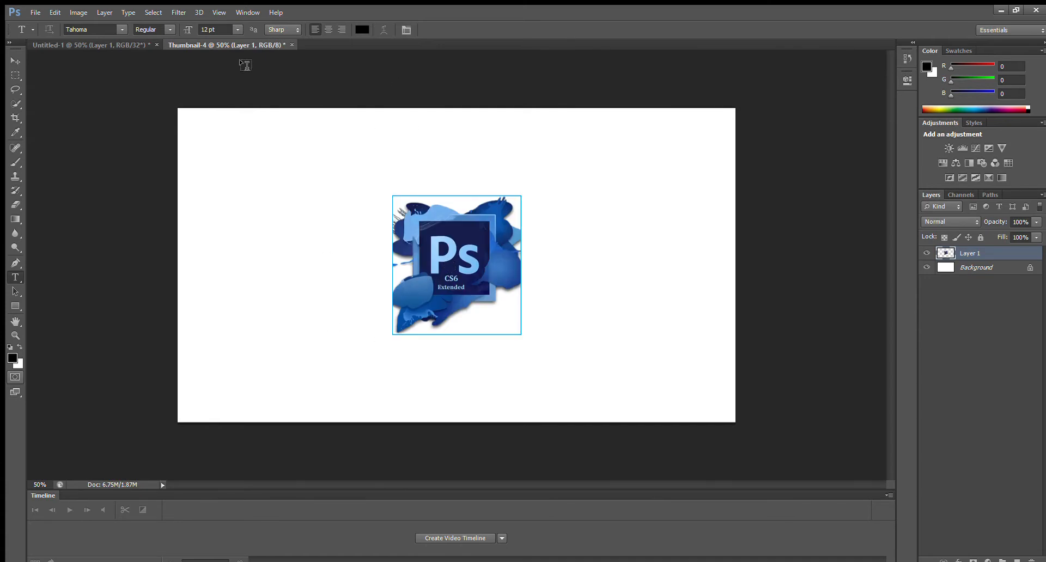
left_click(14, 59)
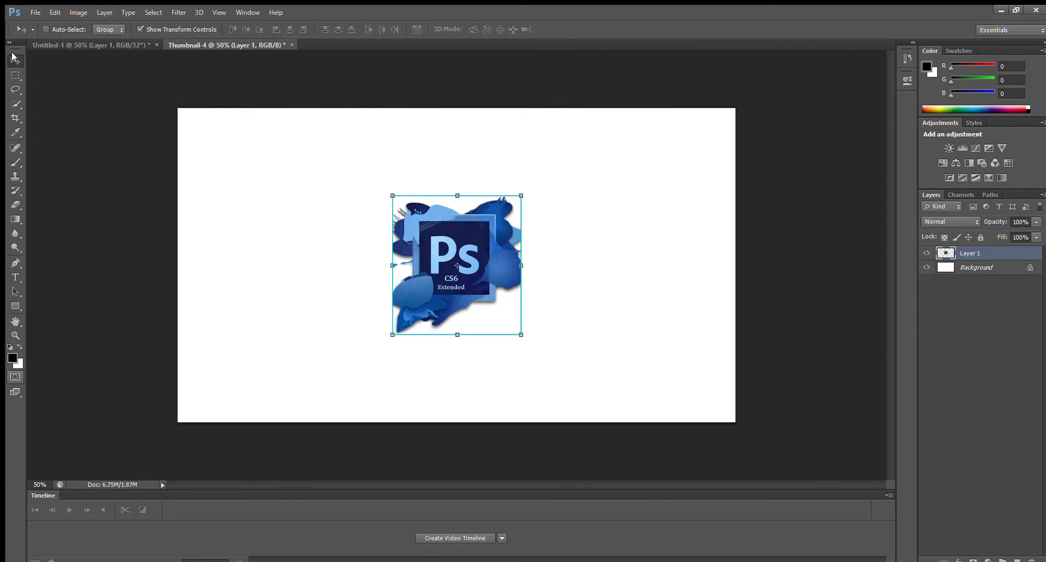
left_click_drag(461, 259, 256, 174)
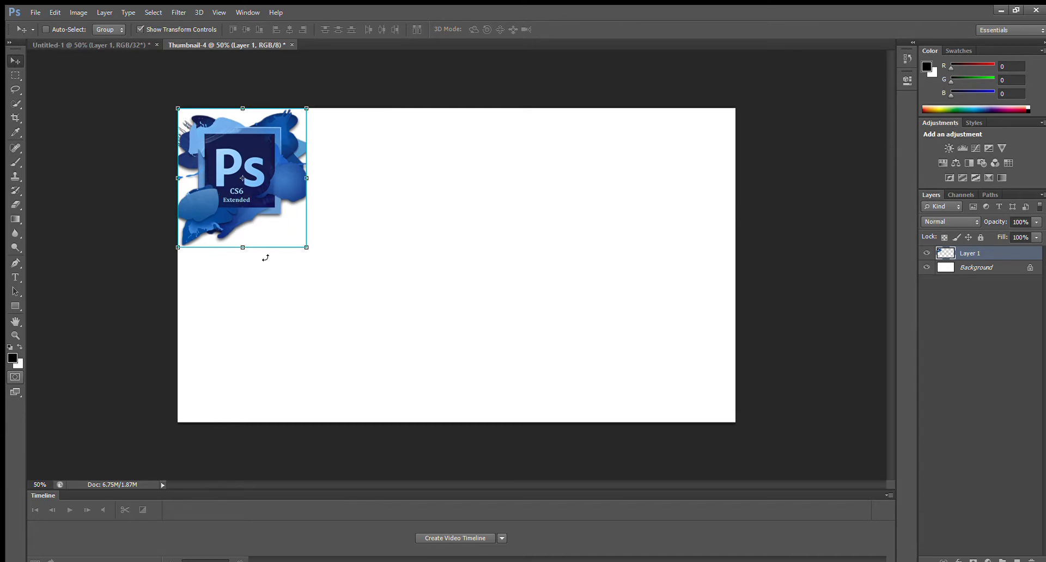
Scale the logo to the full canvas height at about 219% width and 225% height, then widen it by about 3.5%.
left_click_drag(306, 247, 463, 424)
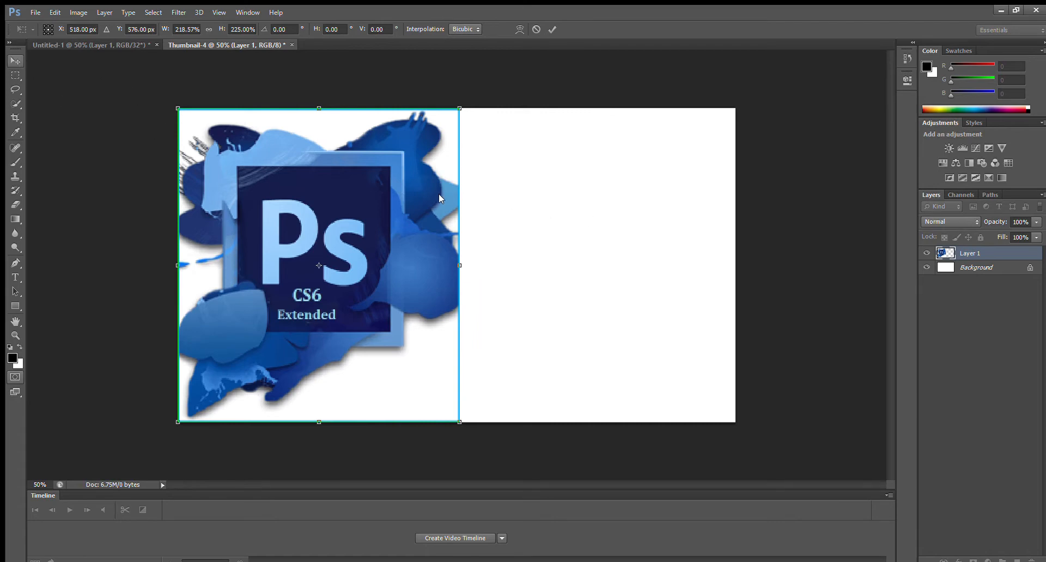
key("Return")
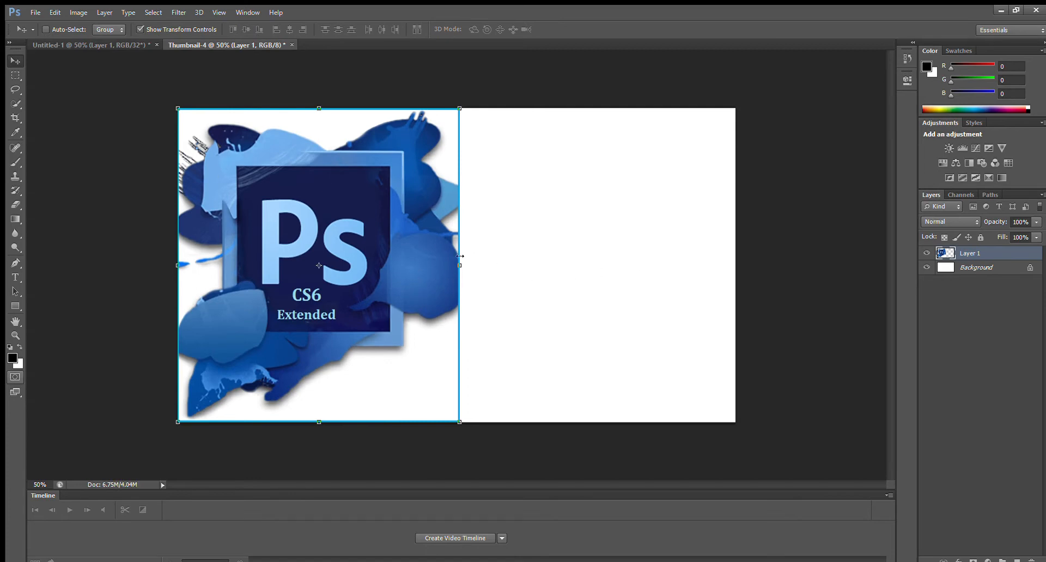
left_click_drag(460, 265, 469, 267)
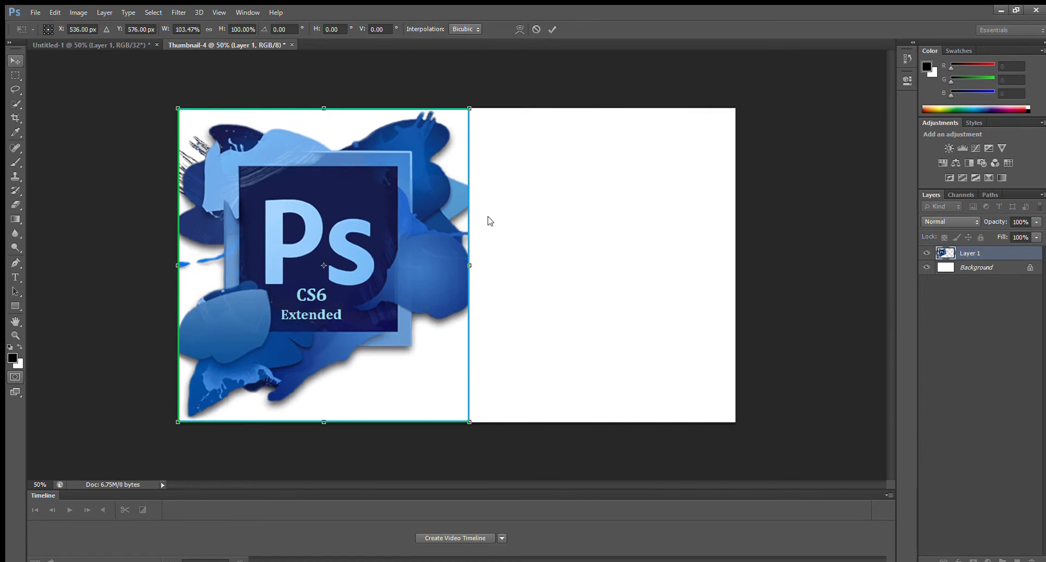
key("Return")
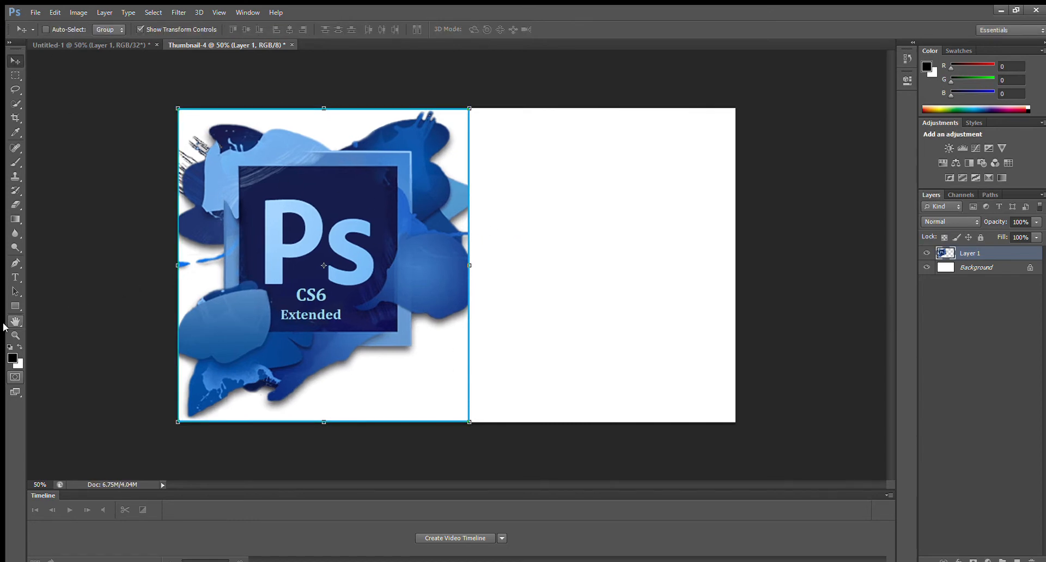
Add a text layer on the blank area beside the logo reading "How to edit" in Tahoma at 72 pt.
left_click(14, 277)
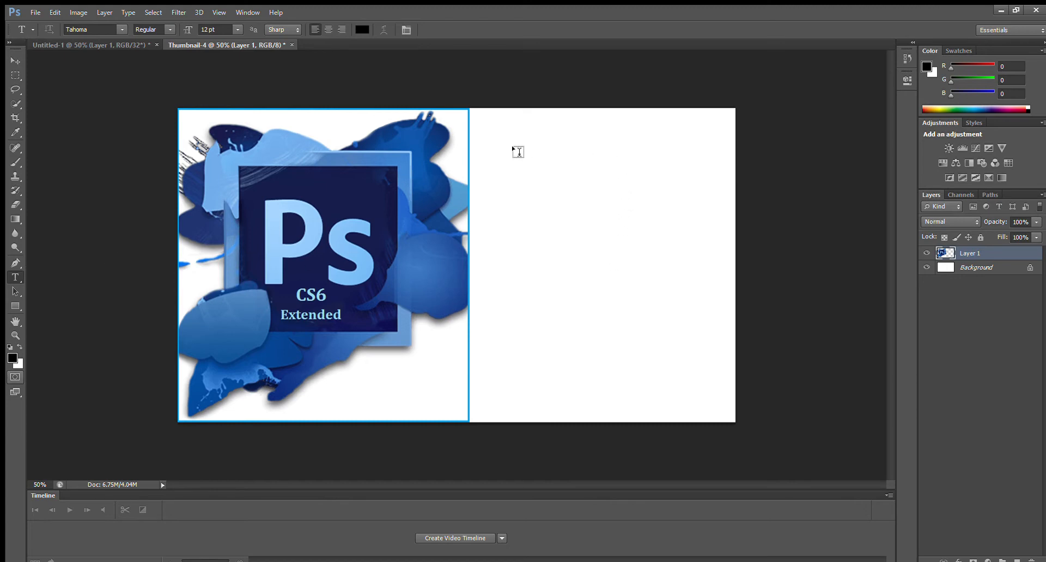
left_click(479, 136)
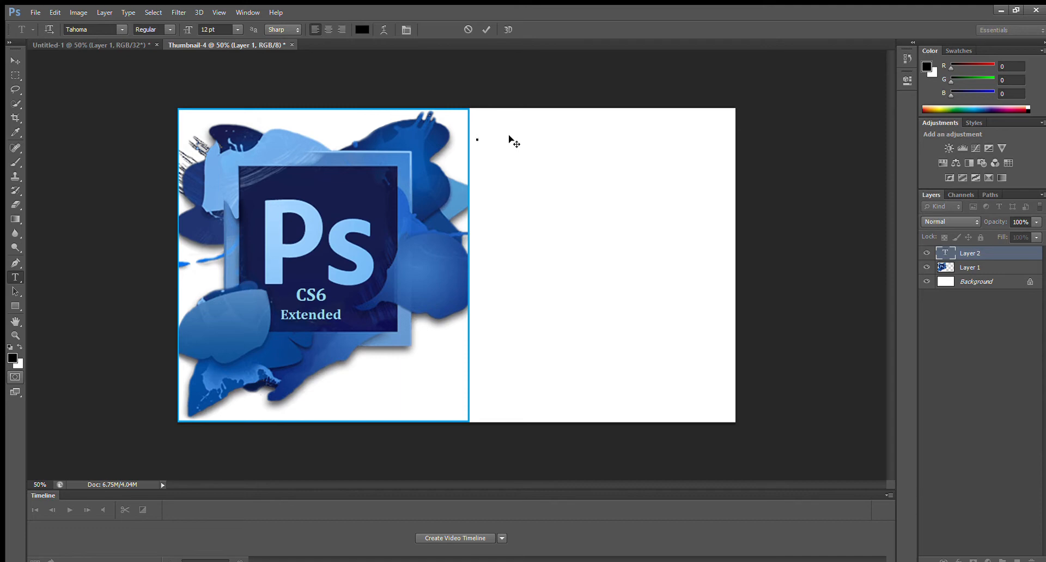
type("A")
left_click_drag(485, 138, 495, 137)
left_click(234, 219)
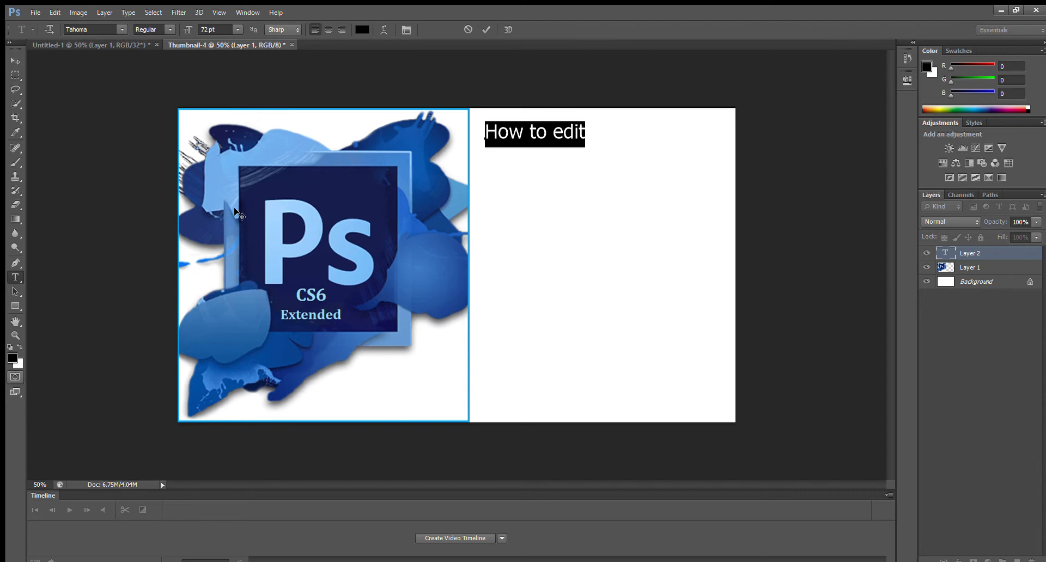
left_click_drag(585, 131, 583, 131)
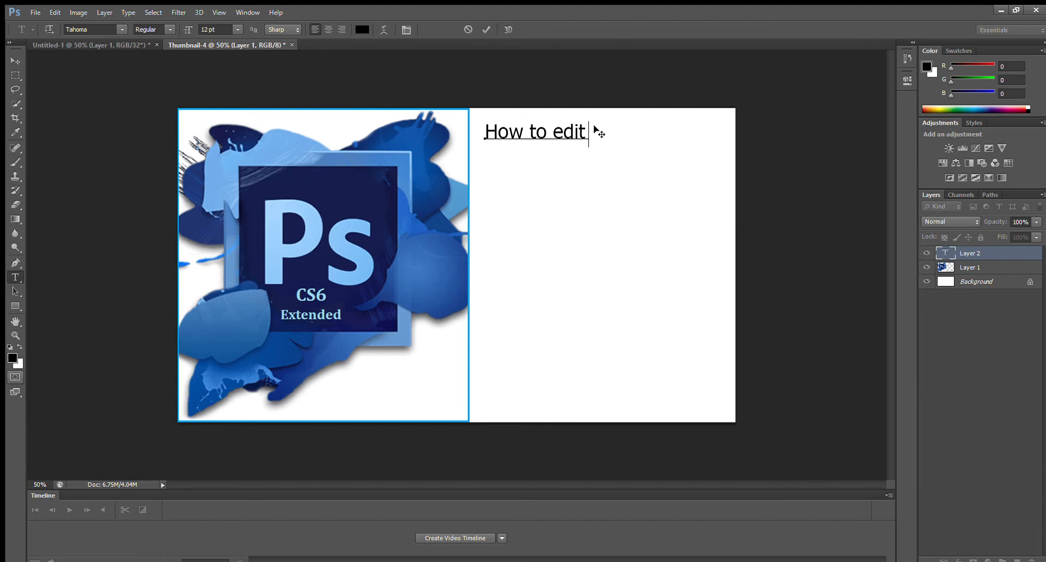
Extend the title with "pictures with" and set the added words to 72 pt.
type("pictures with")
left_click_drag(599, 135, 584, 137)
left_click(236, 232)
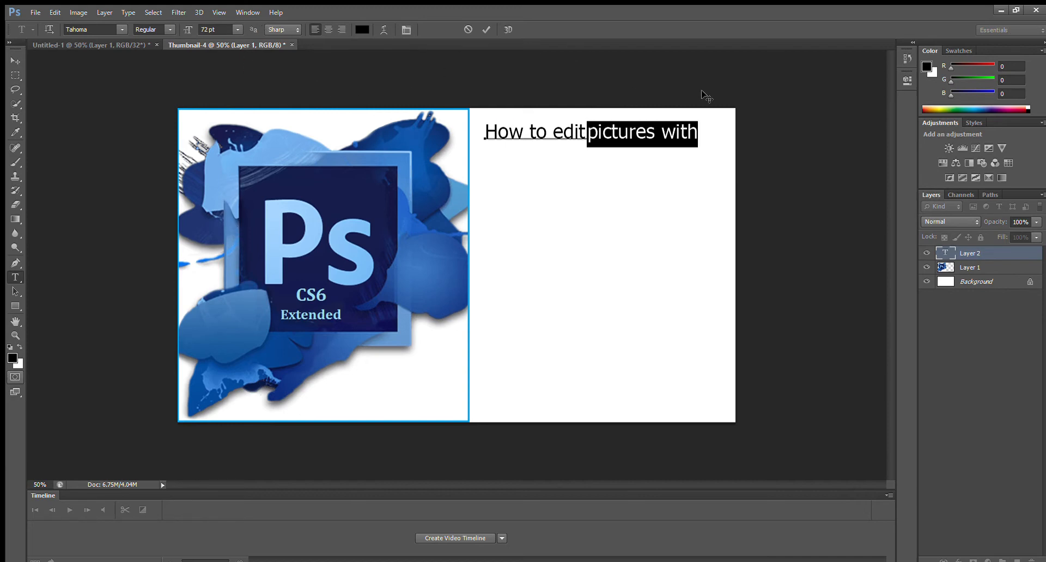
left_click(695, 133)
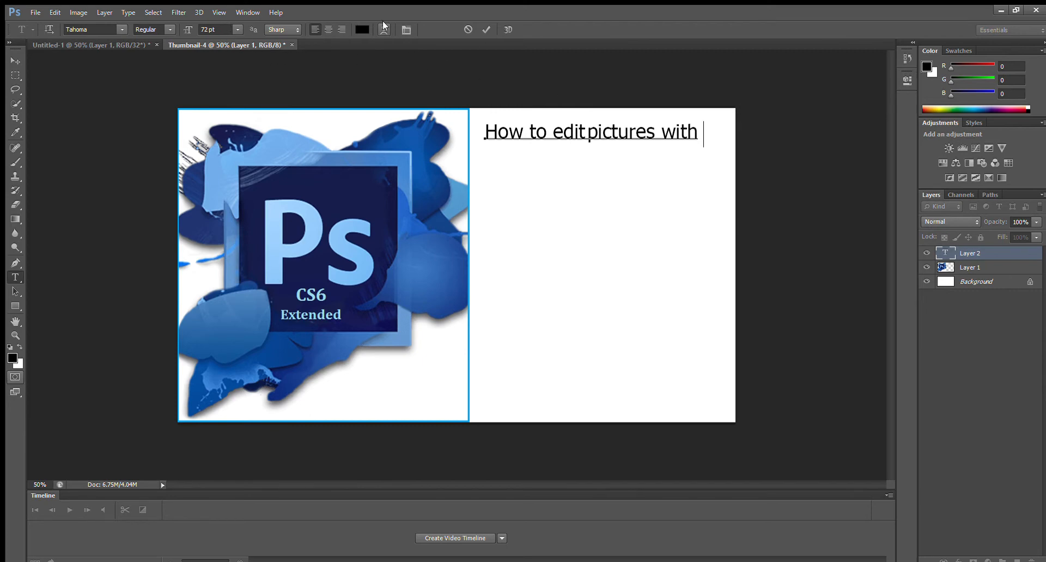
Try adding "photoshop" to the title, then delete the text back to "How to edit pictures wi".
type("p")
type("ho")
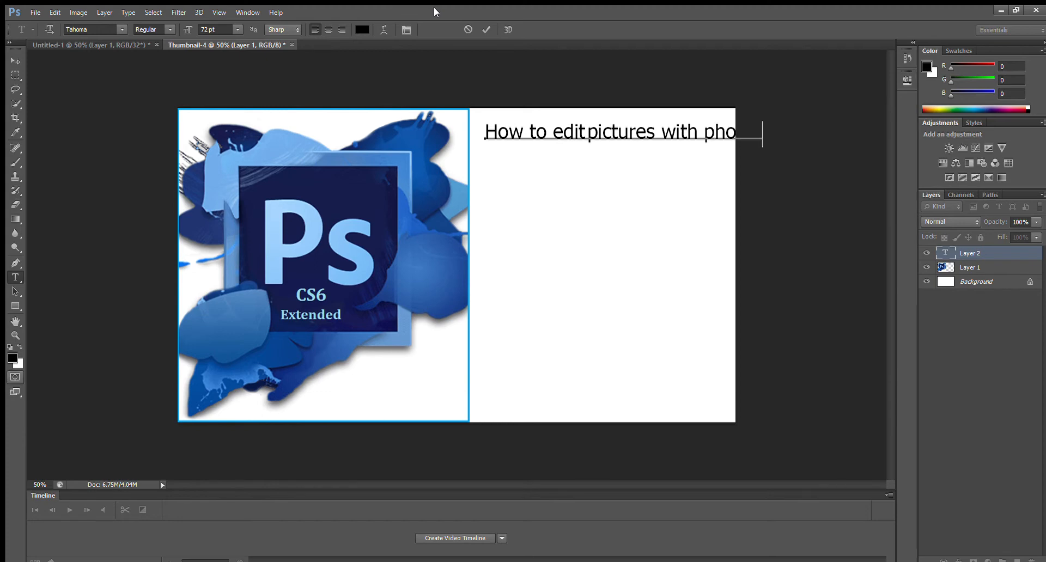
type("toshop")
key("BackSpace")
key("BackSpace")
key("BackSpace")
key("BackSpace")
key("BackSpace")
key("BackSpace")
key("BackSpace")
key("BackSpace")
key("BackSpace")
key("BackSpace")
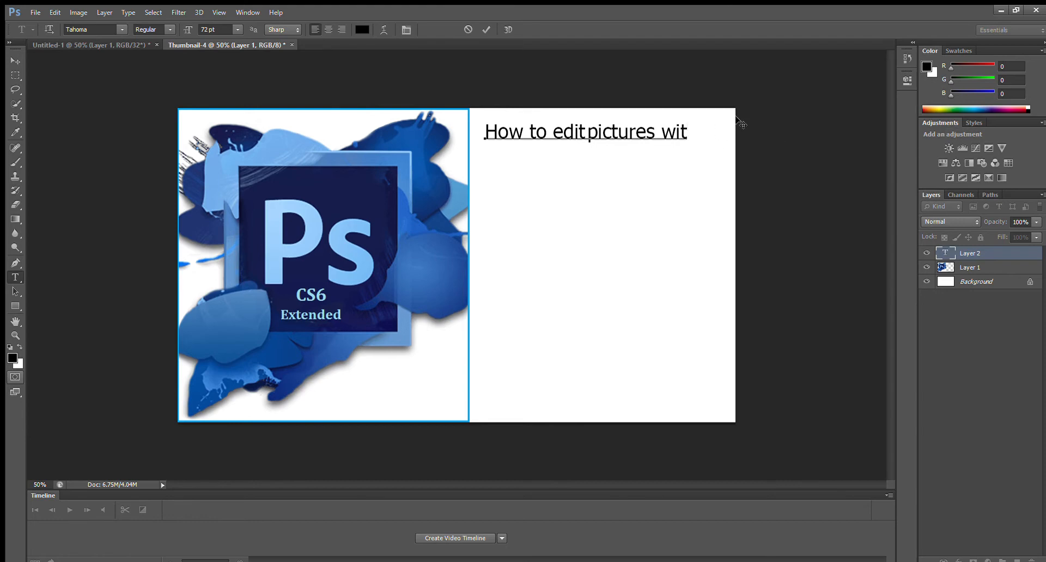
key("BackSpace")
Set the whole title to 48 pt, try the Bold style, and change the font to Tempus Sans.
left_click_drag(680, 139, 486, 155)
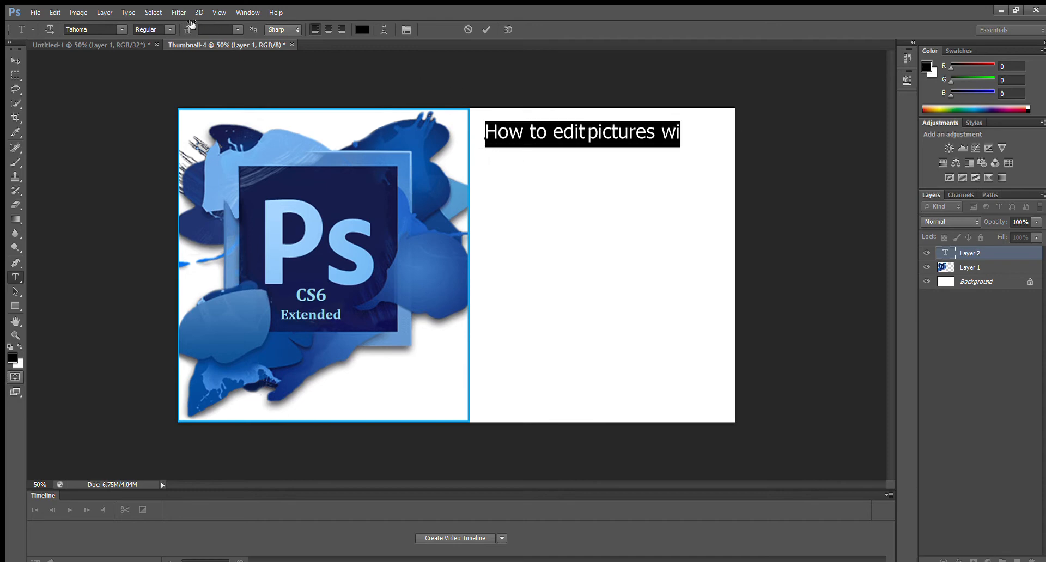
left_click(239, 198)
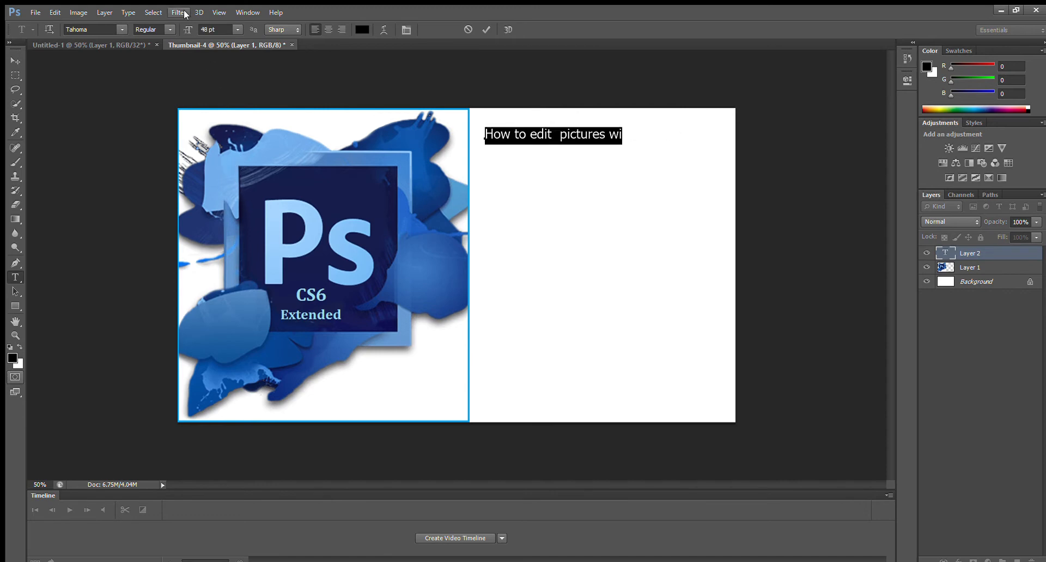
left_click(168, 48)
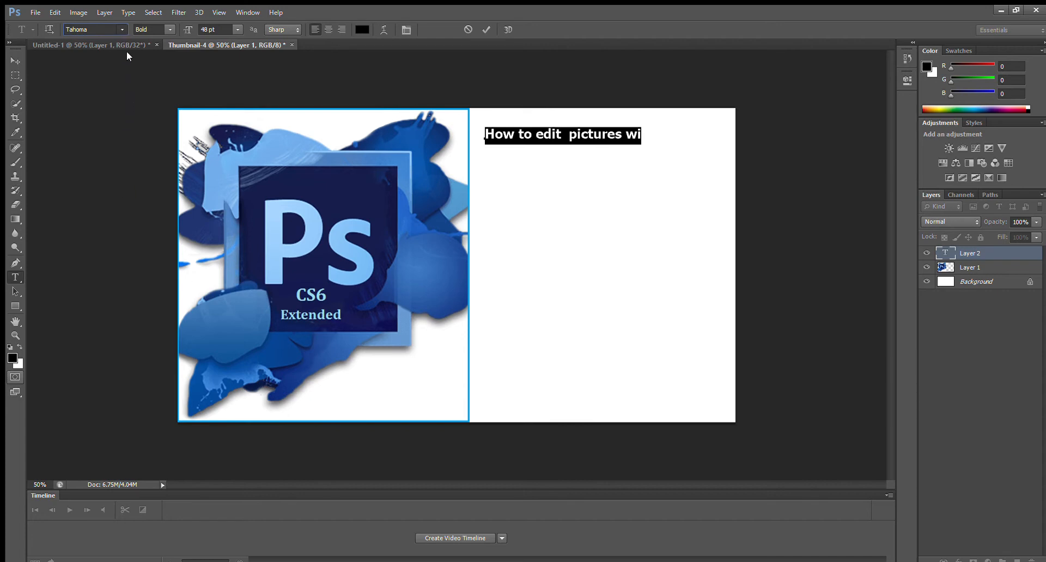
key("Down")
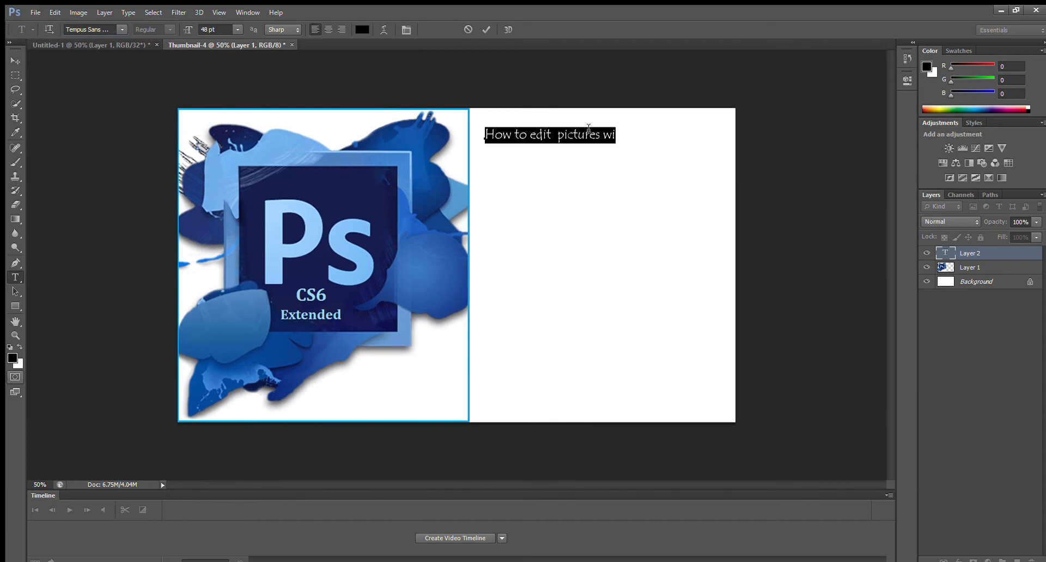
left_click(613, 135)
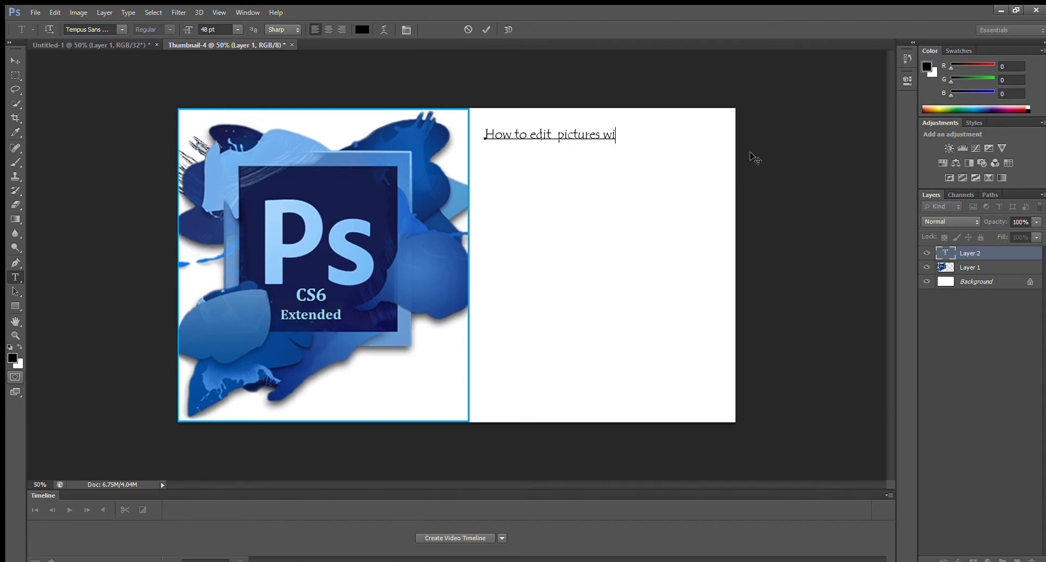
Complete the title so it reads "How to edit pictures with Photoshop extended".
type("th Photoshop e")
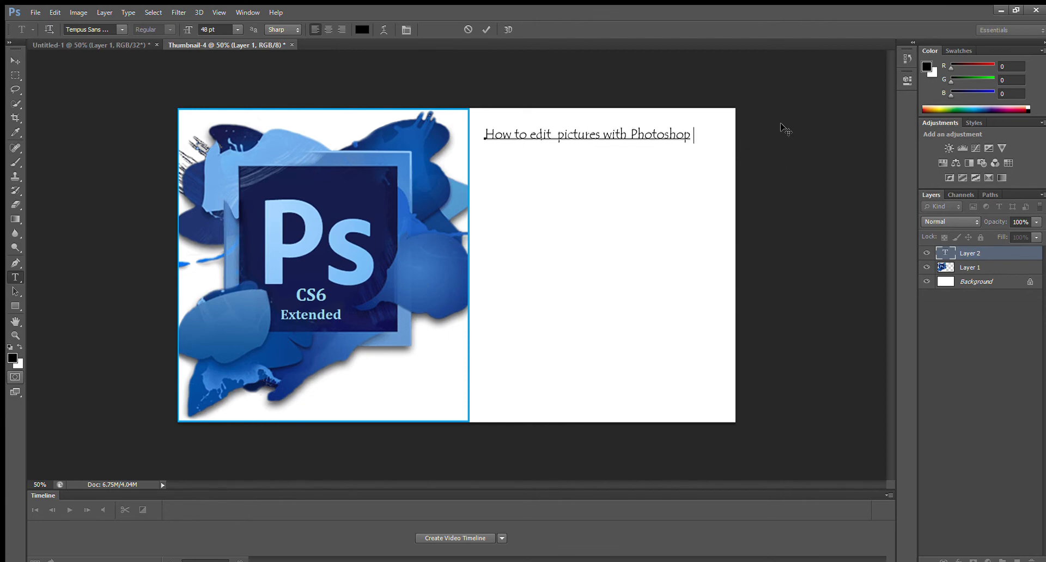
type("xte")
type("nde")
type("d")
Move the title closer to the logo and add a second line reading "CS6 vesion".
left_click_drag(665, 144, 651, 152)
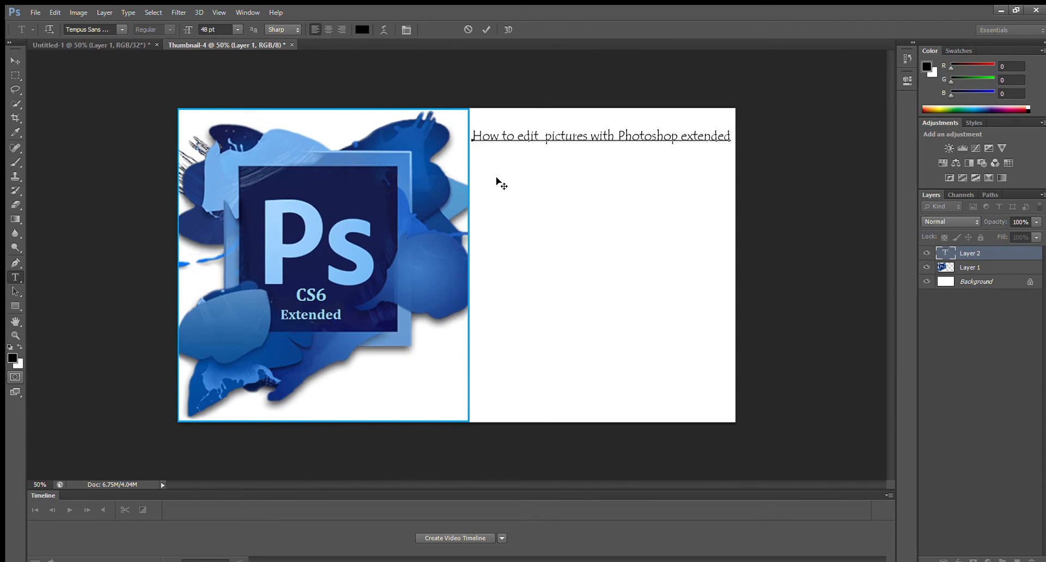
left_click(496, 139)
type("C 6 vesu")
key("BackSpace")
type("ion")
Select the whole title, discard the text edit, and delete the leftover Layer 2.
left_click_drag(534, 154, 464, 125)
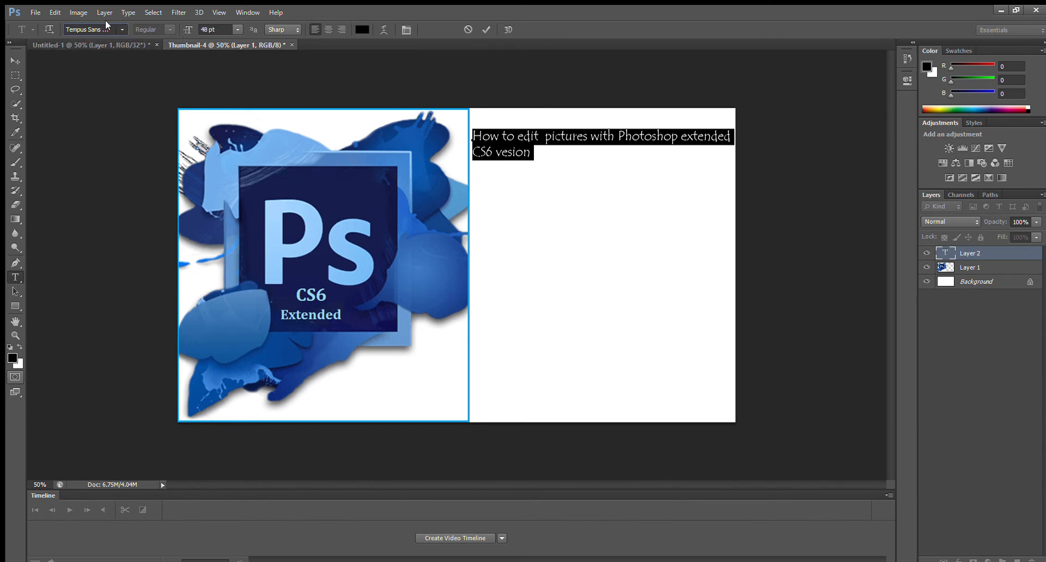
key("Escape")
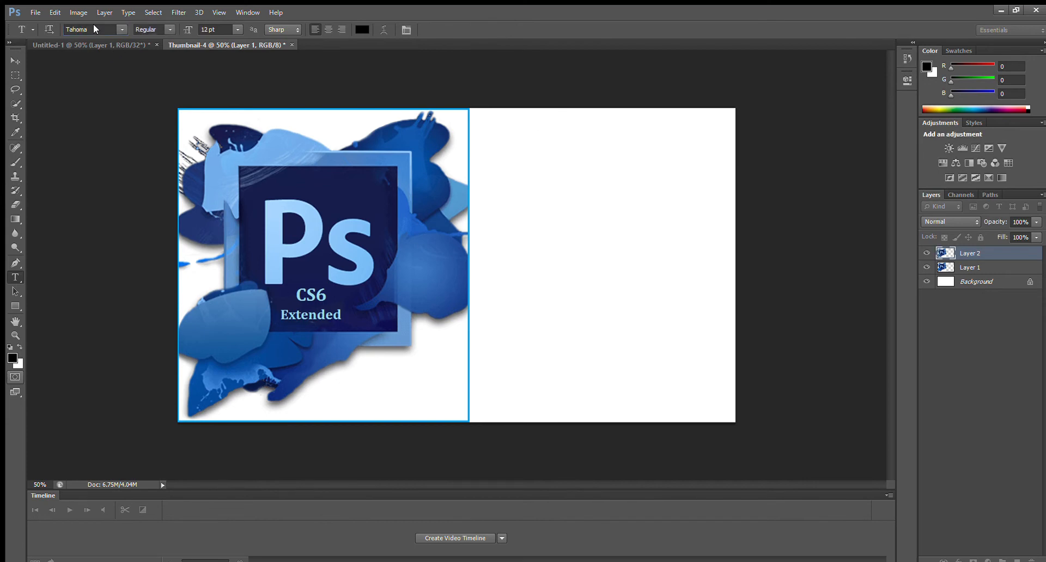
key("Delete")
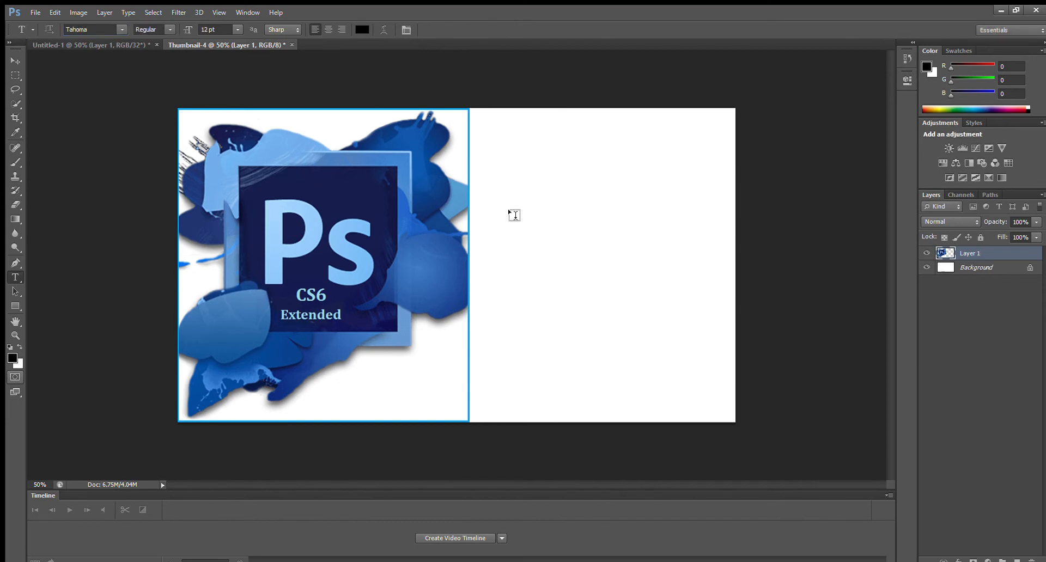
Start a new text layer near the top of the blank area with "How" in Tahoma Bold, 48 pt.
left_click(490, 125)
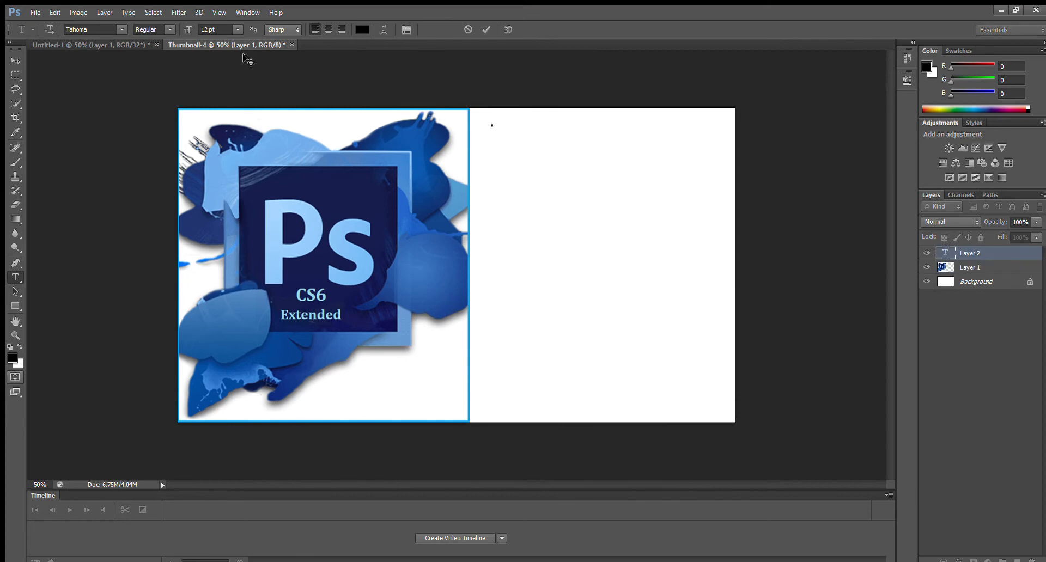
left_click(242, 195)
type("How")
key("BackSpace")
left_click_drag(516, 120, 490, 121)
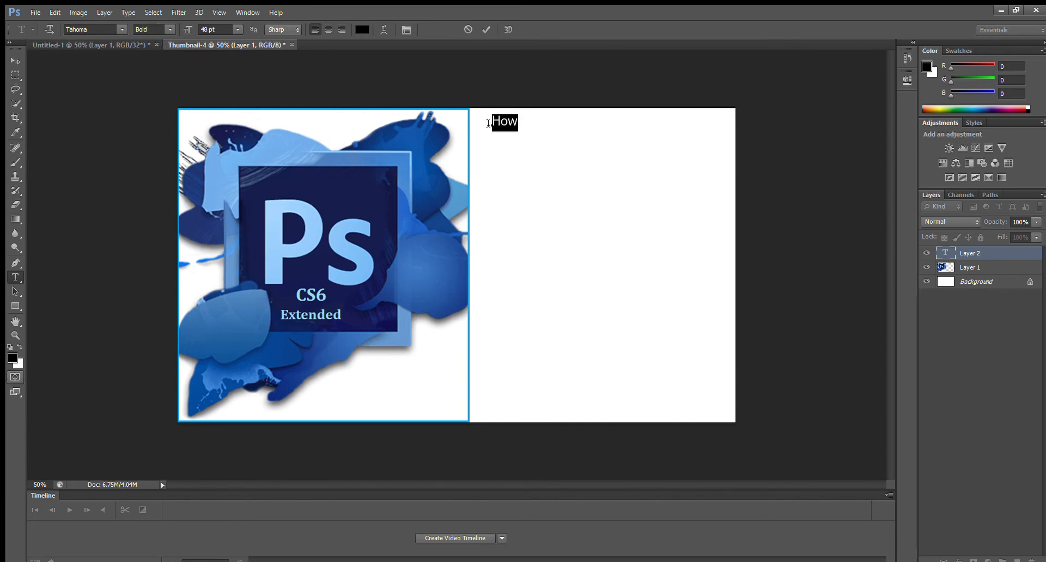
left_click(159, 33)
left_click(160, 42)
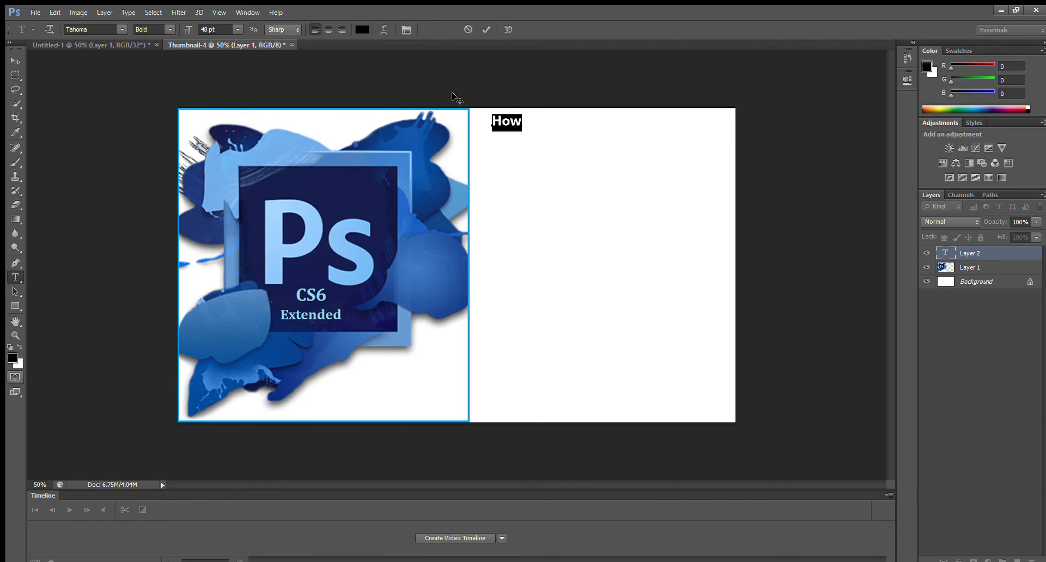
left_click_drag(513, 116, 517, 117)
left_click(518, 116)
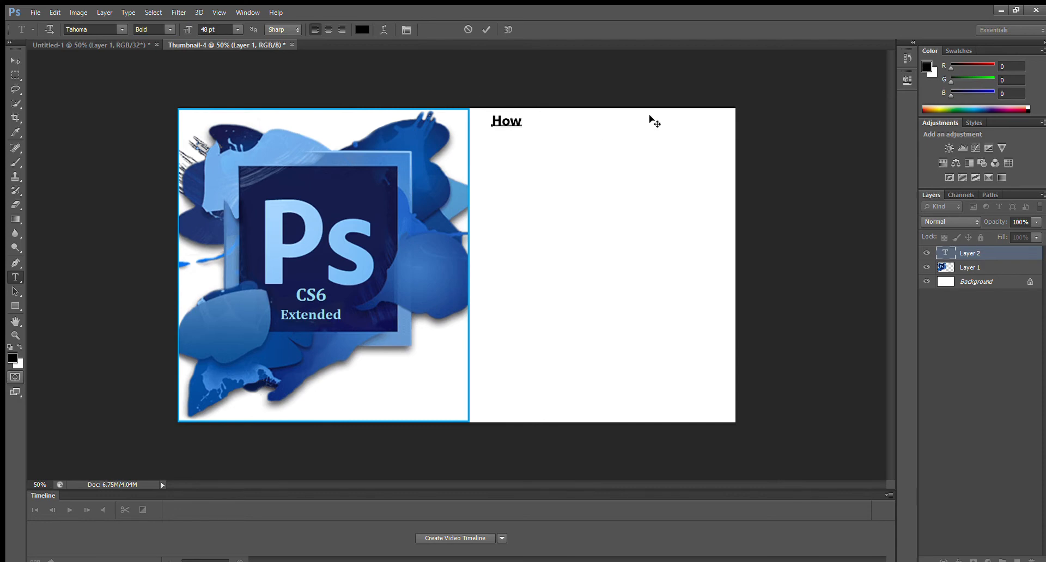
Extend the bold title so it reads "How to edit pictures with".
type("to edit picture")
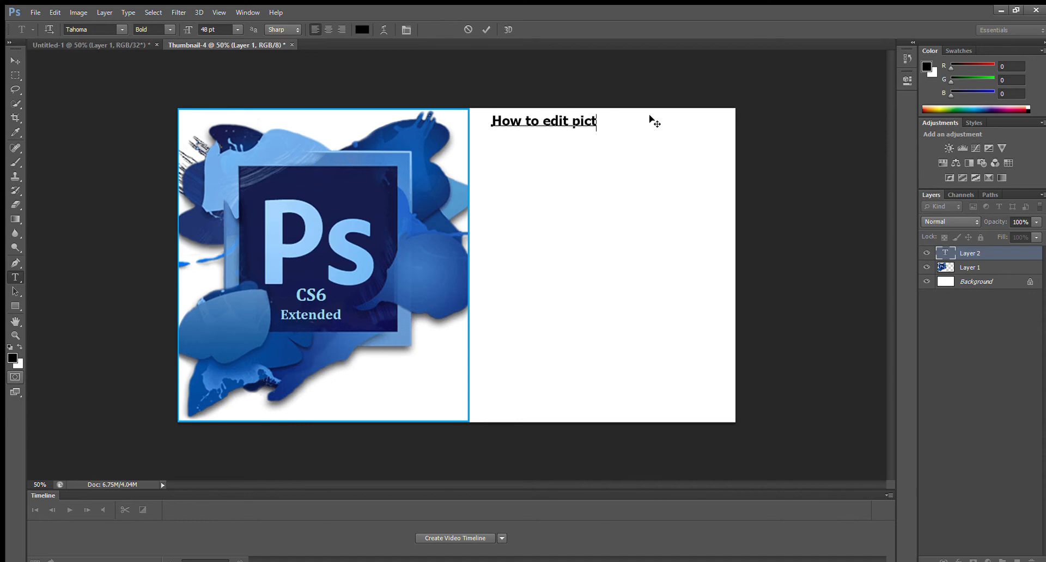
key("BackSpace")
type("s with")
Move the title closer to the logo and finish its first line with "photoshop".
mouse_move(619, 131)
left_mouse_down()
mouse_move(586, 142)
mouse_move(615, 139)
left_mouse_up()
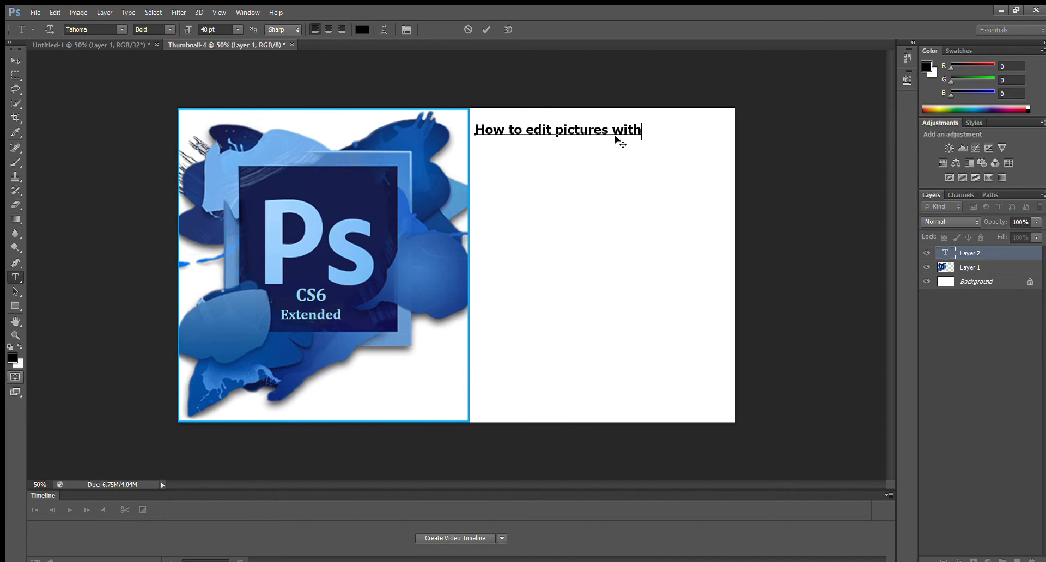
type("photho")
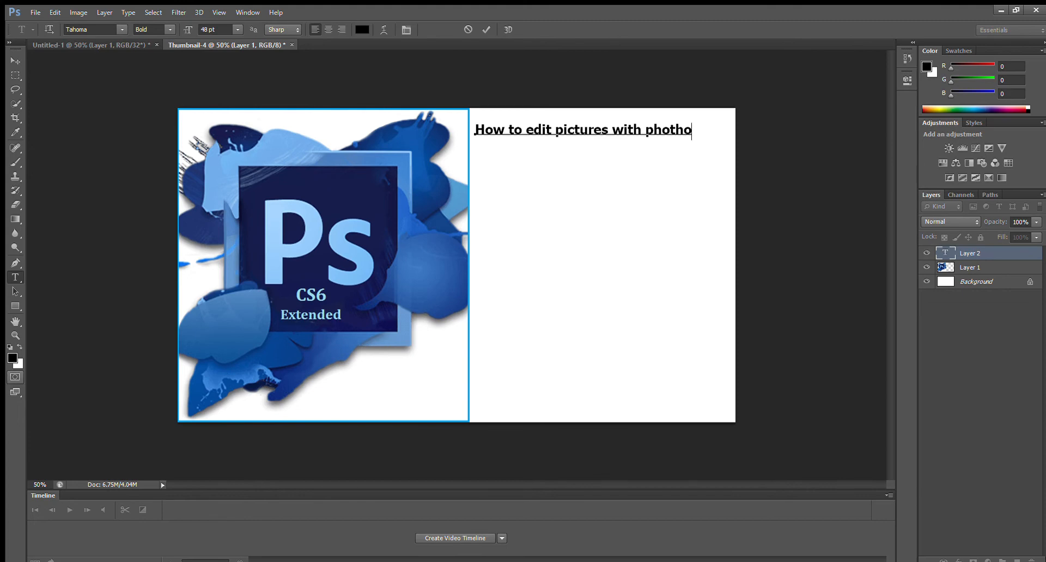
key("BackSpace")
key("BackSpace")
type("oshop")
Add a second title line reading "CS6 Extended vesion".
key("Return")
type("Cs6")
key("BackSpace")
key("BackSpace")
key("BackSpace")
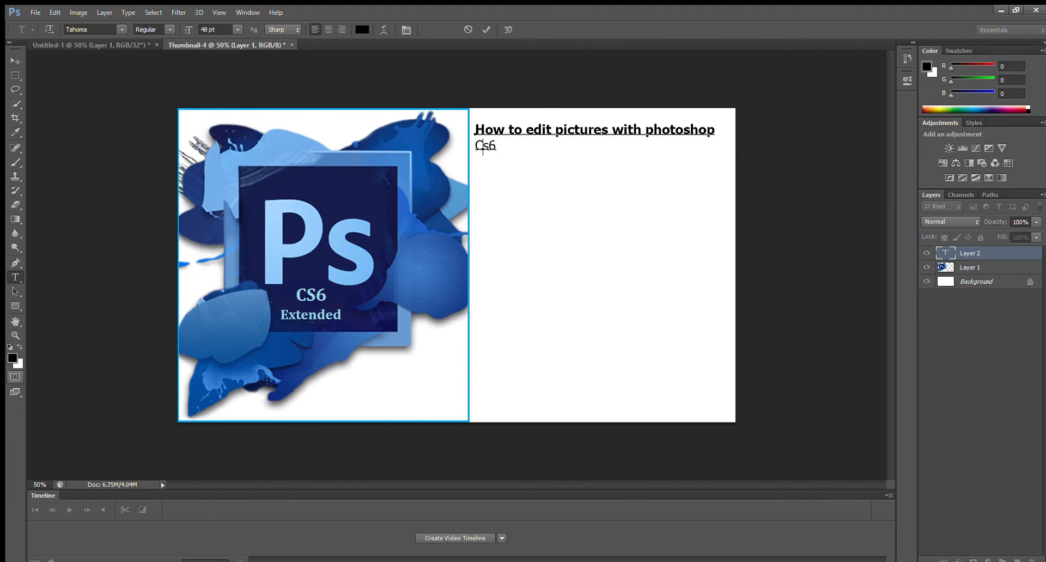
type("S6 Extended ")
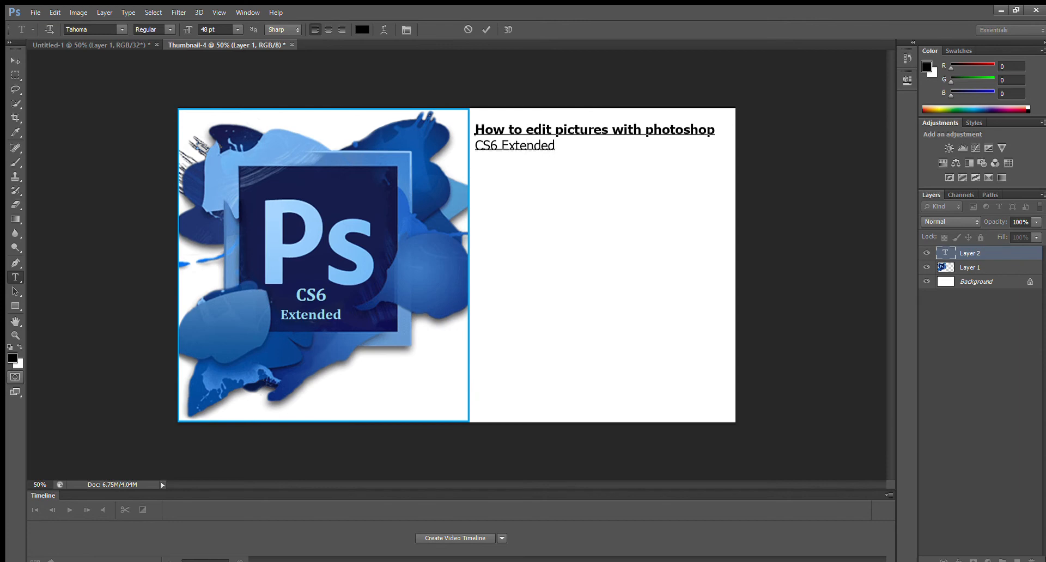
type("vesion")
Make the "CS6 Extended vesion" line bold.
left_click_drag(597, 145, 462, 153)
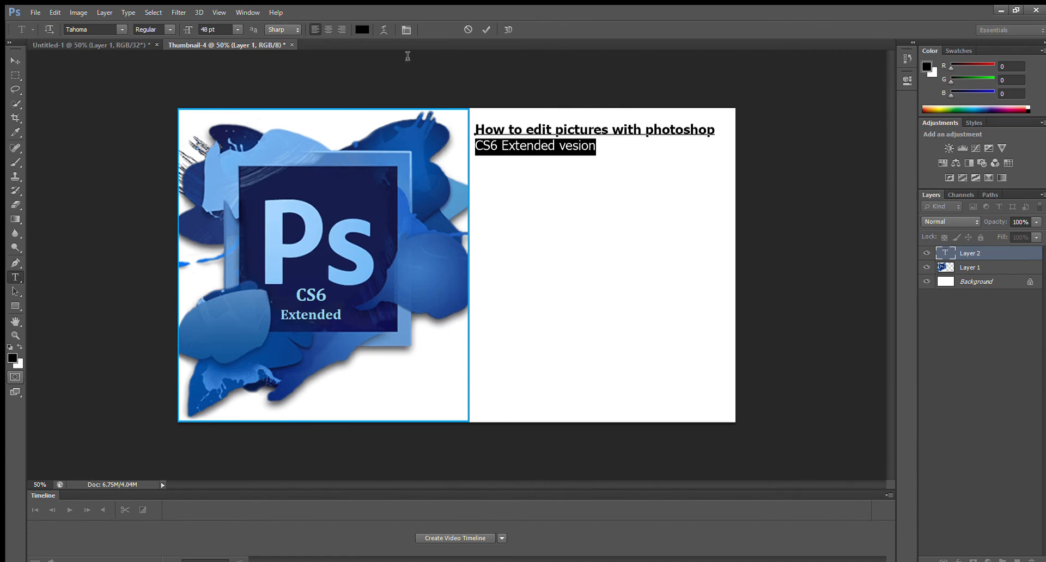
left_click(170, 30)
left_click(171, 46)
left_click(610, 144)
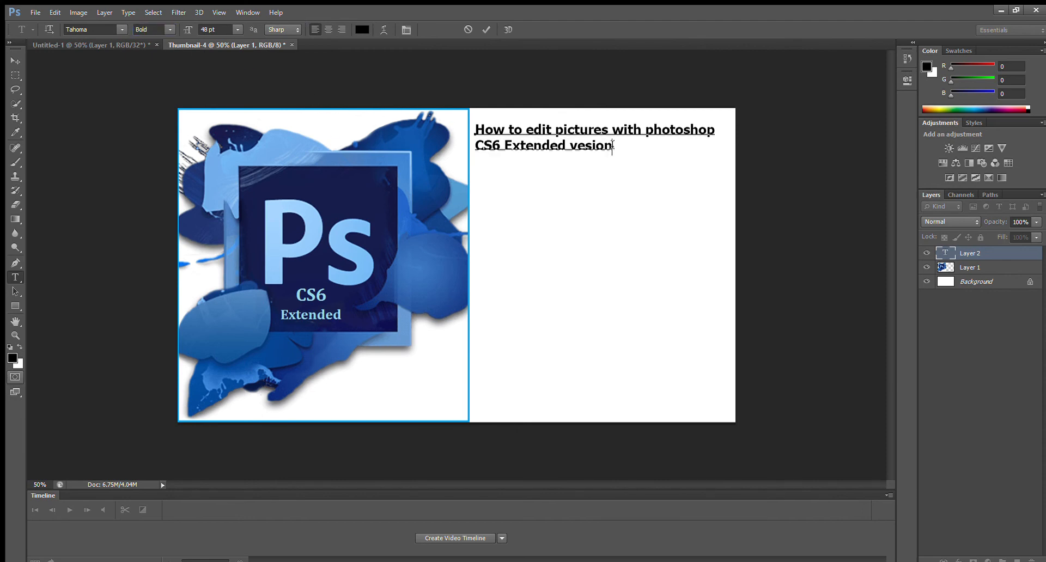
End the second line with a period and move the text block down towards the middle of the blank area.
type(".")
left_click_drag(568, 165, 574, 240)
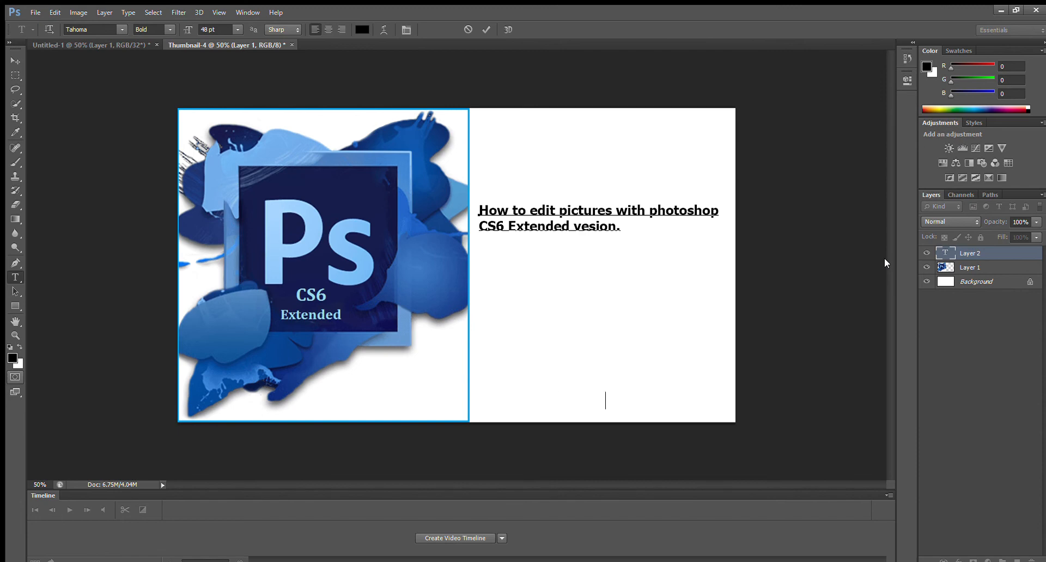
Begin a byline near the bottom of the blank area reading "by the world of tech".
key("BackSpace")
key("BackSpace")
type("by ")
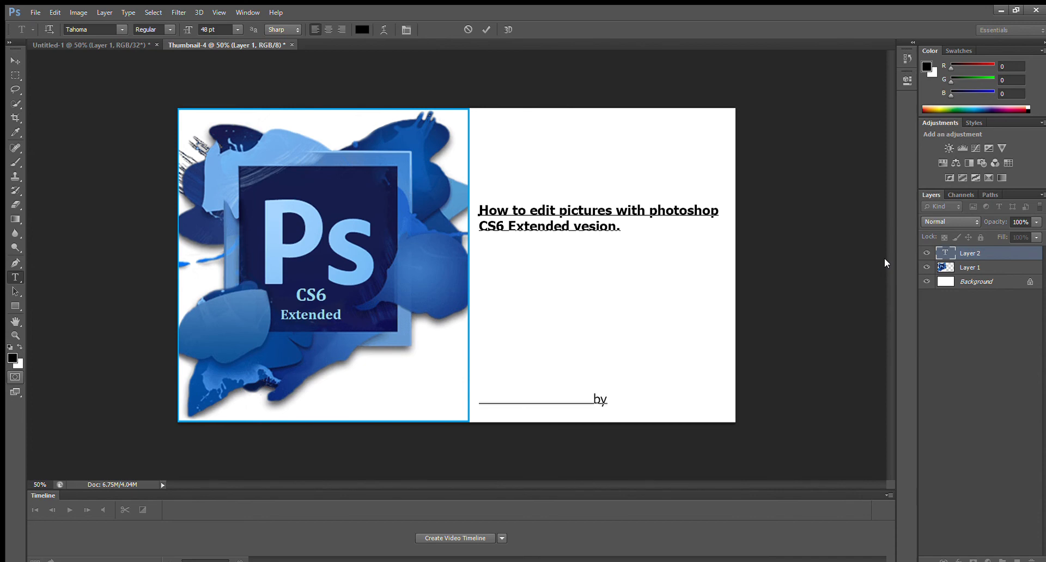
type("tyh")
key("BackSpace")
type("hu")
key("BackSpace")
type("e world of tec")
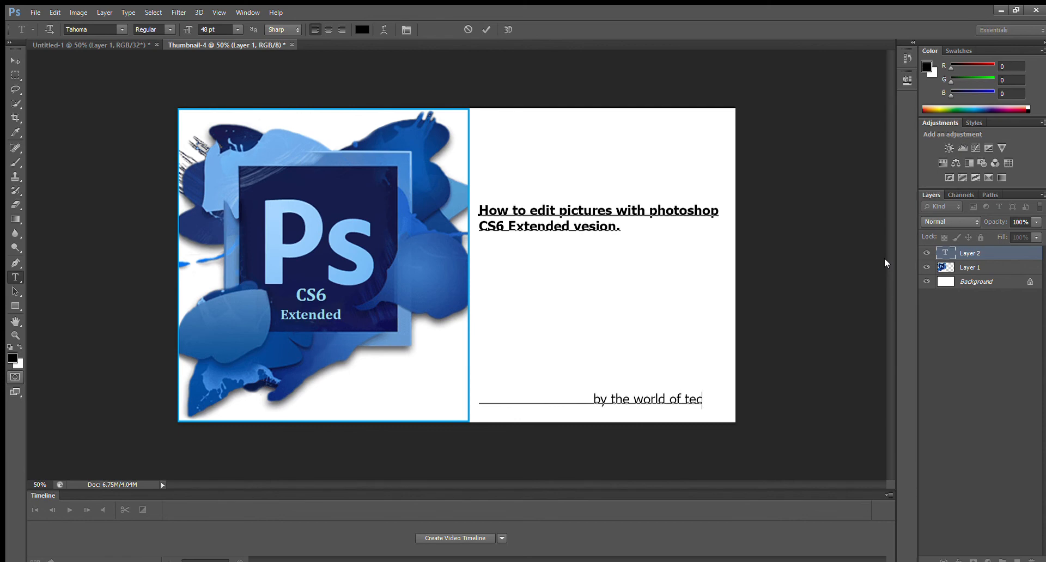
type("h")
Trim some leading spaces before the byline and extend it to "by the world of technoloy is".
key("BackSpace")
key("BackSpace")
key("BackSpace")
key("BackSpace")
key("BackSpace")
key("BackSpace")
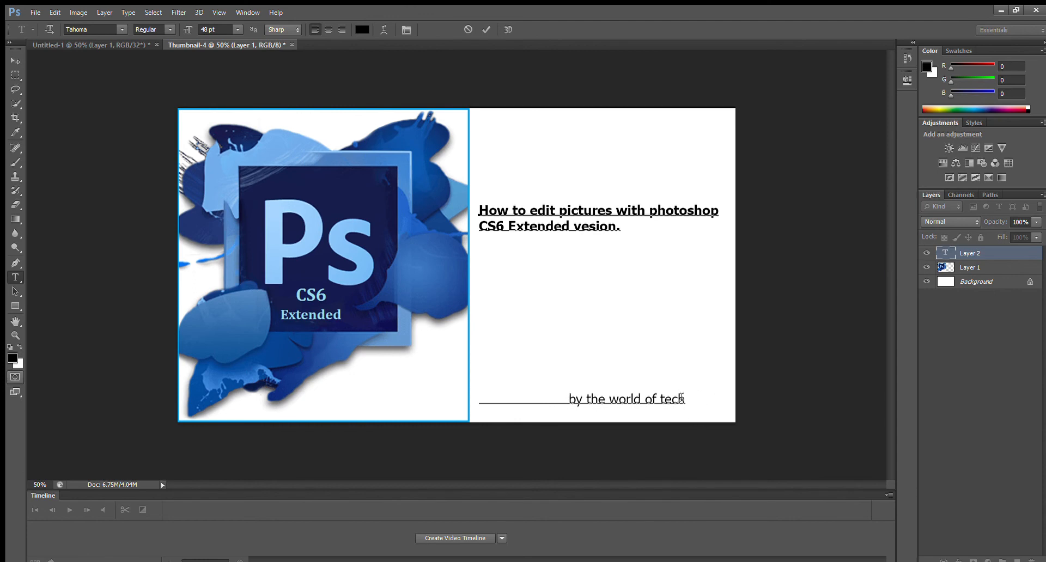
type("noloy ")
type("id")
key("BackSpace")
type("s")
Remove more leading spaces from the byline and end it with "here" so it fits within the canvas.
key("BackSpace")
key("BackSpace")
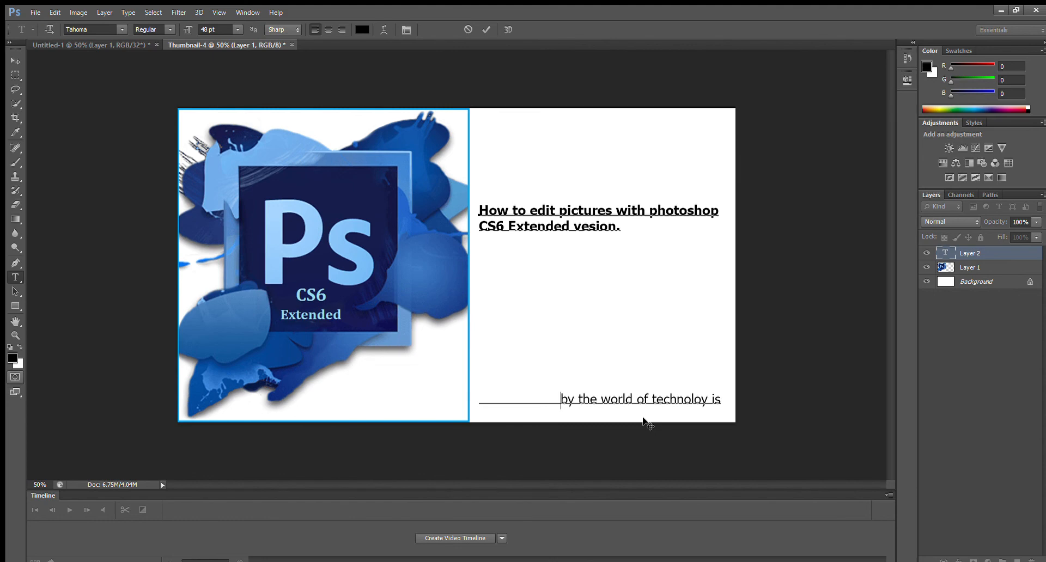
key("Delete")
key("BackSpace")
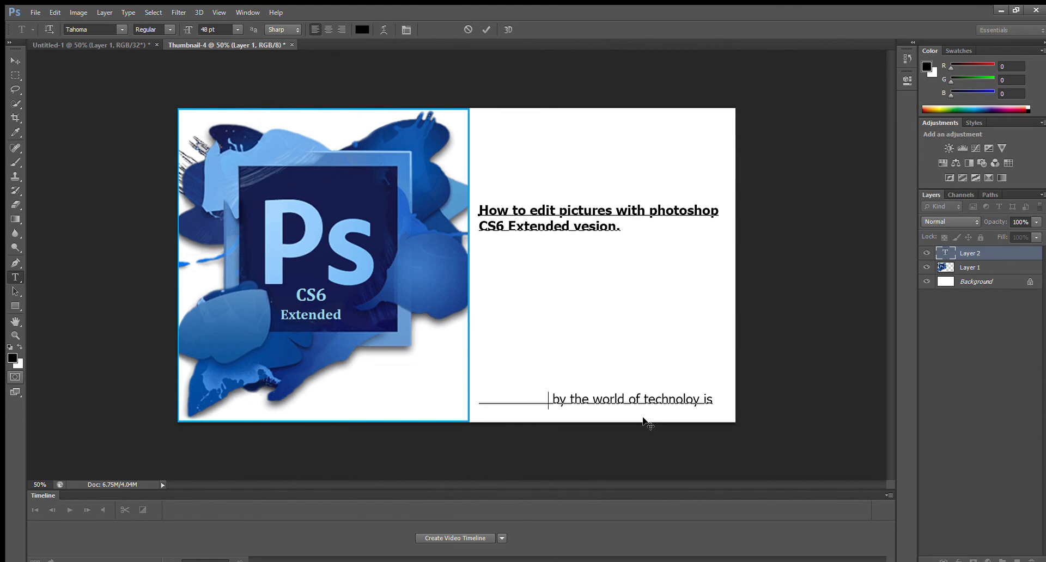
key("Delete")
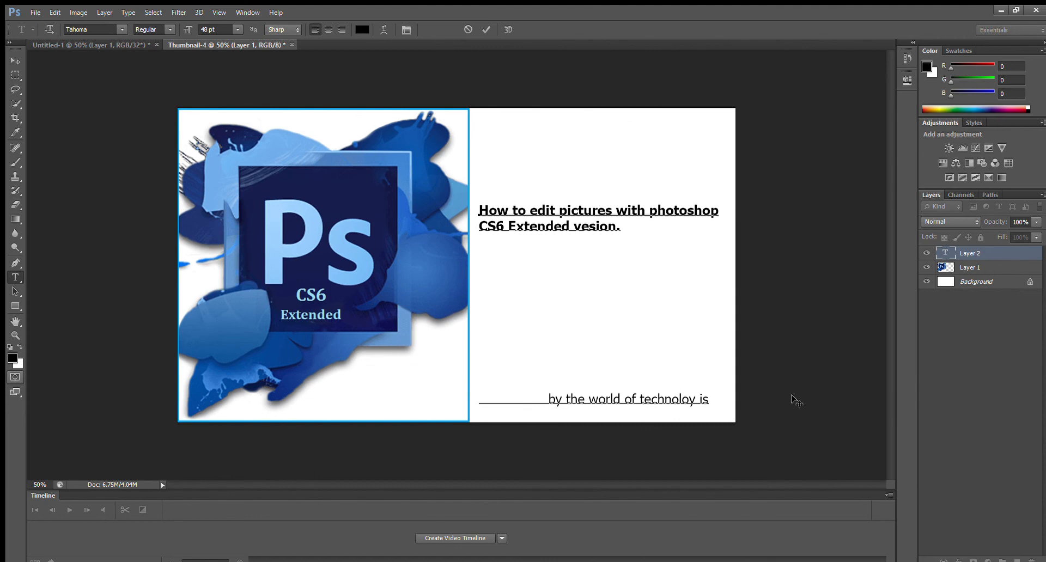
type("here")
key("Delete")
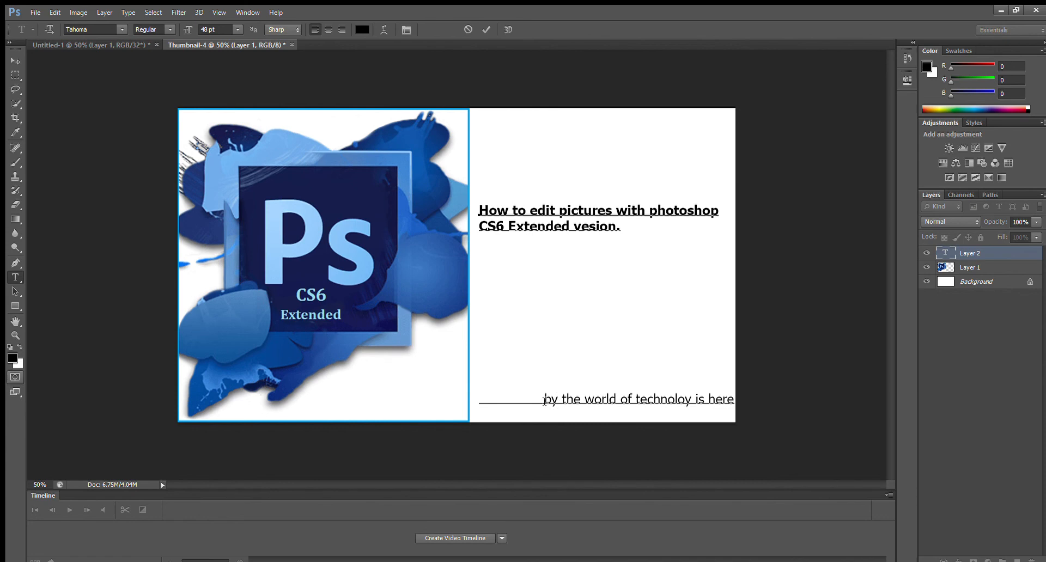
left_click_drag(544, 400, 479, 403)
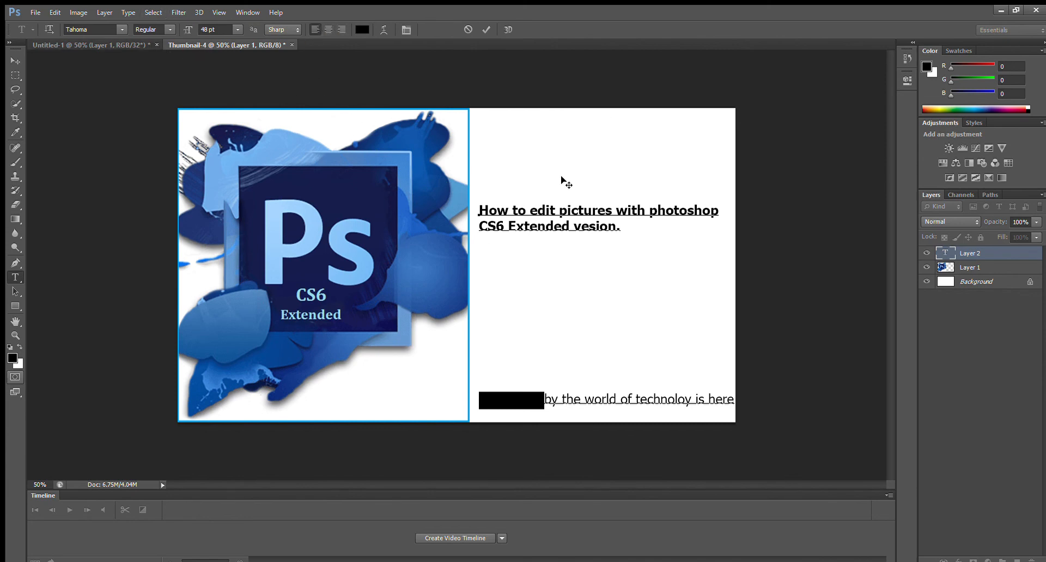
key("ctrl")
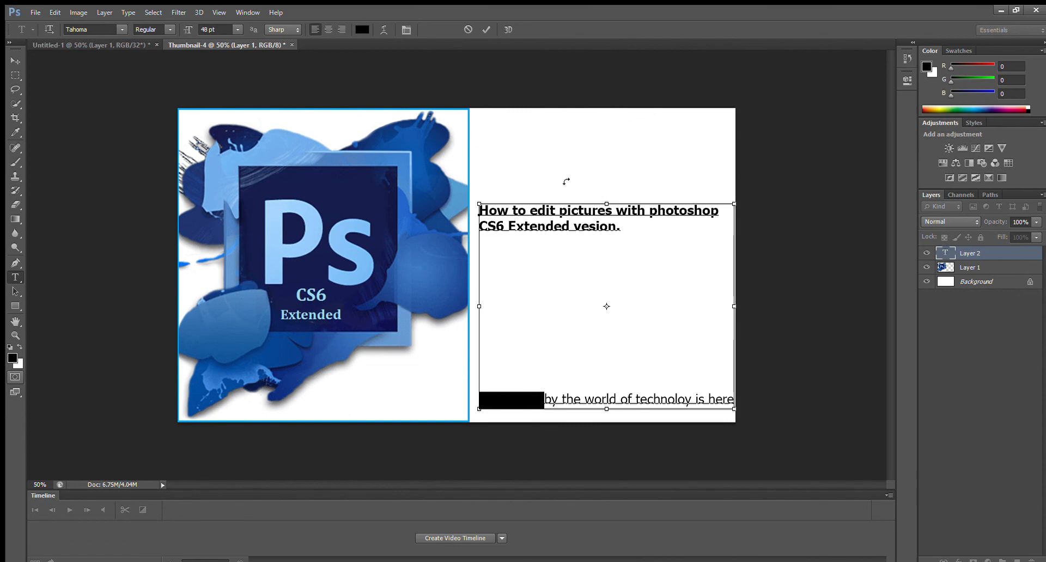
left_click(602, 303)
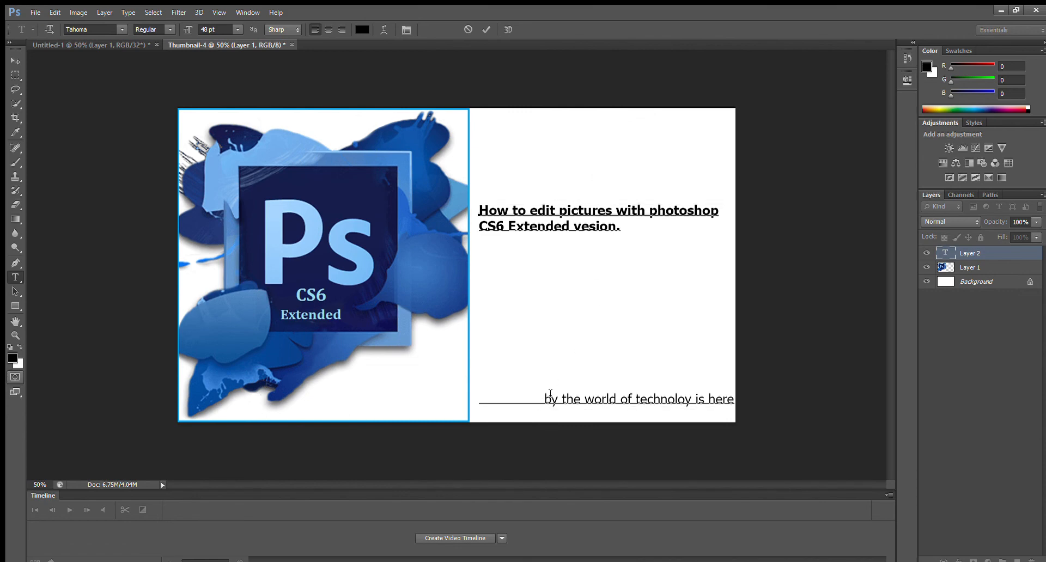
left_click_drag(544, 402, 477, 403)
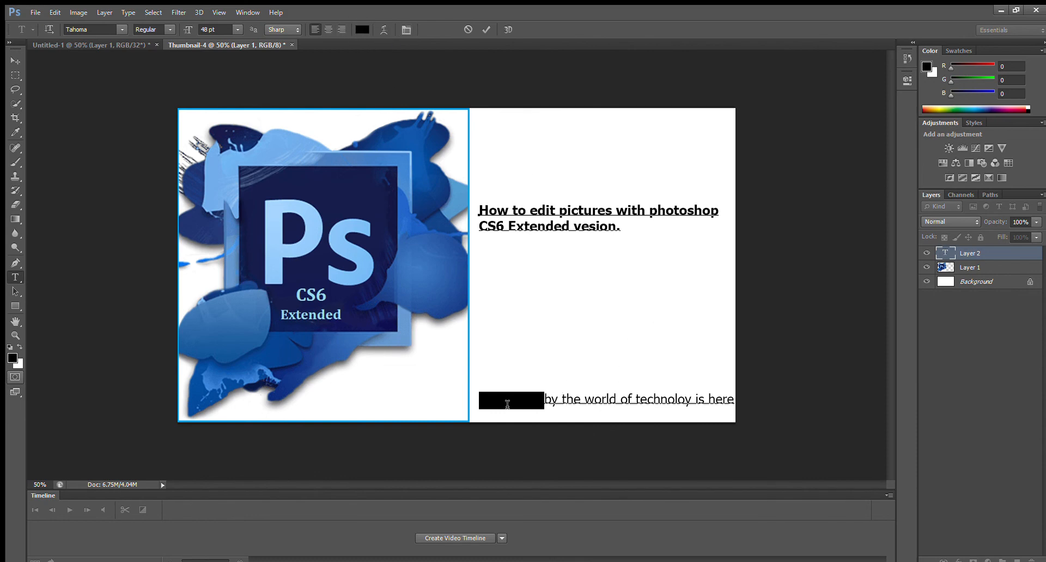
Delete all remaining leading spaces so the byline lines up with the title's left edge, keeping it on its original row.
left_click(545, 400)
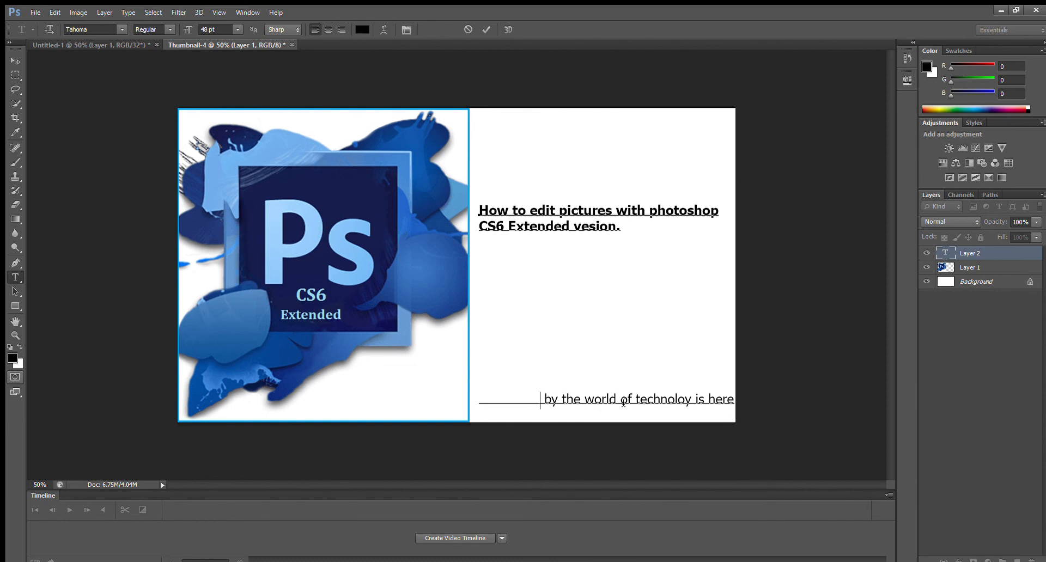
key("BackSpace")
key("BackSpace")
key("BackSpace")
key("BackSpace")
key("BackSpace")
key("BackSpace")
key("BackSpace")
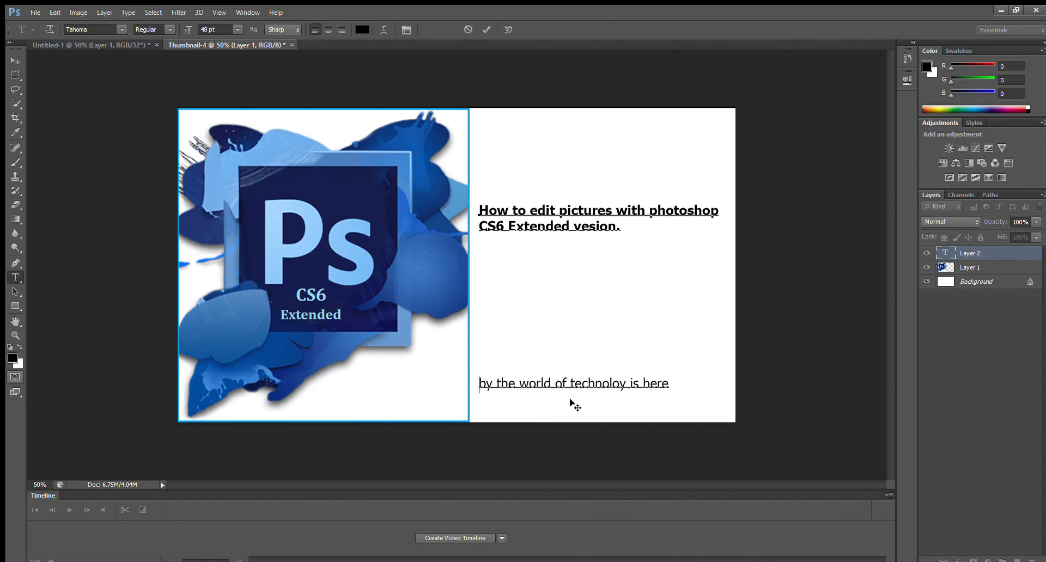
key("Return")
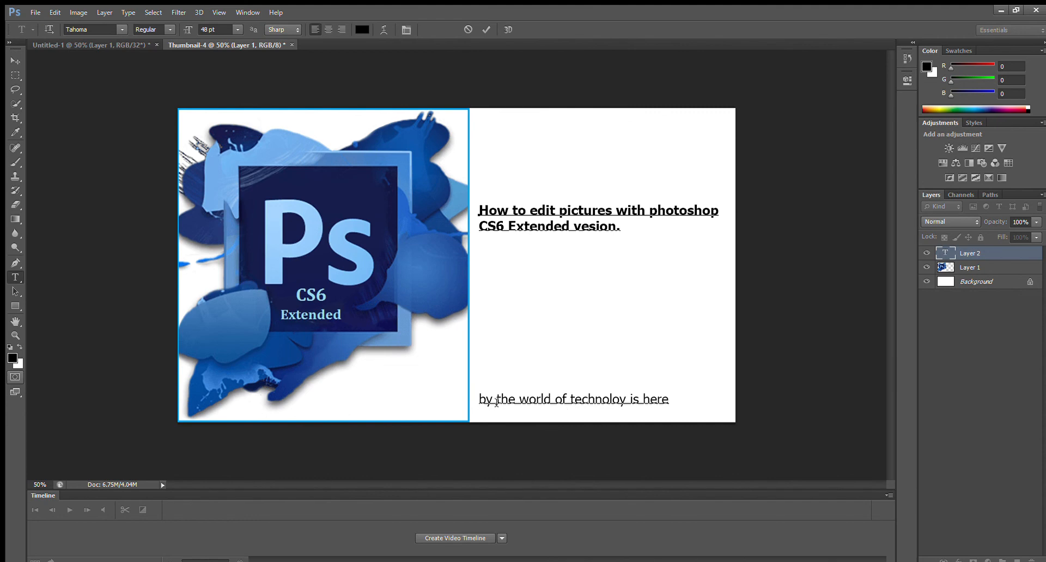
Try right alignment on the byline, restore left alignment, and set its font to Tempus Sans.
left_click_drag(475, 399, 676, 414)
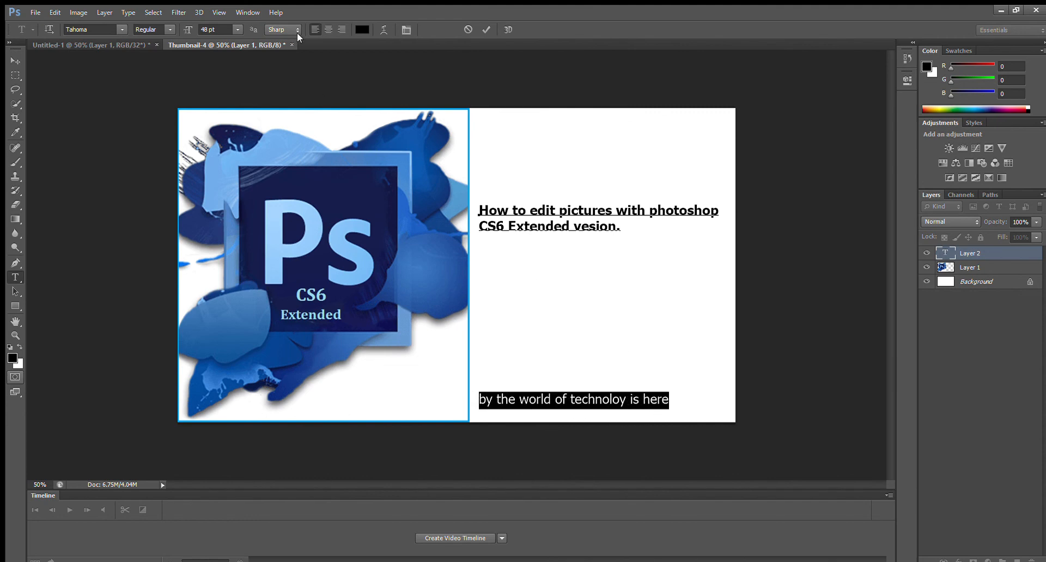
left_click(337, 26)
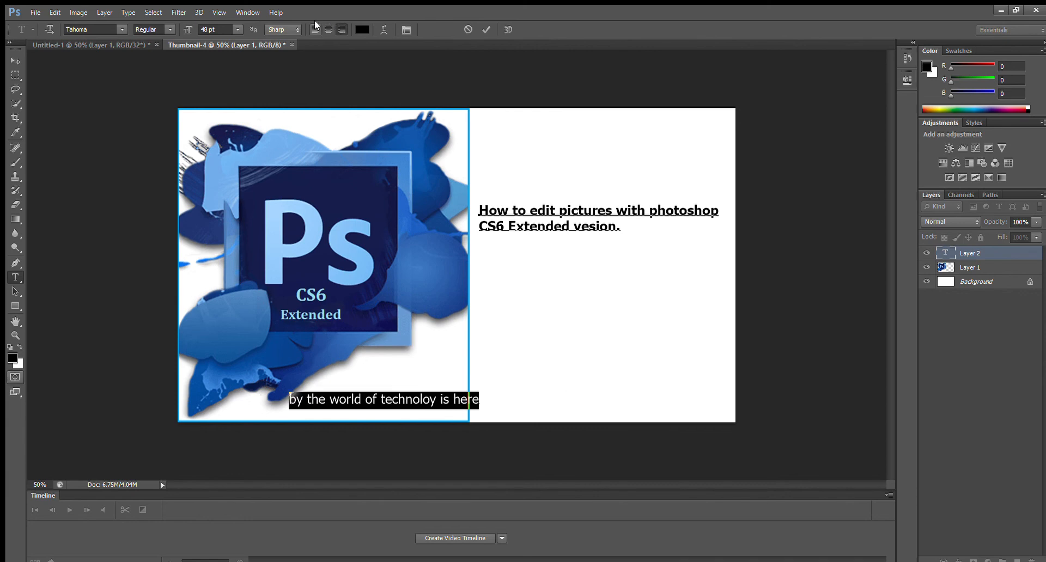
key("ctrl+shift+l")
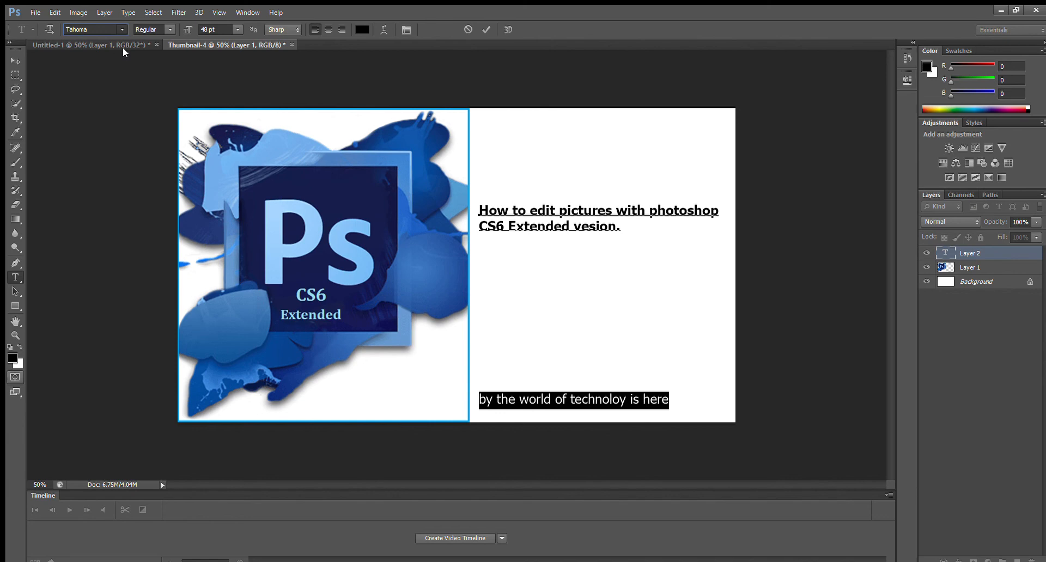
key("Down")
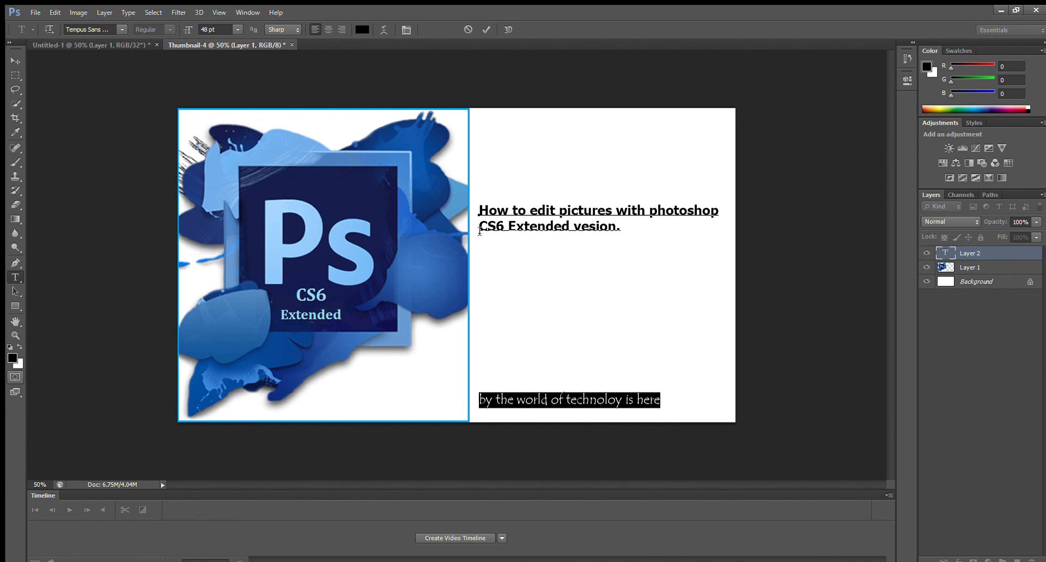
Set the font size of both title lines to 60 pt.
left_click_drag(479, 212, 566, 249)
left_click(635, 246)
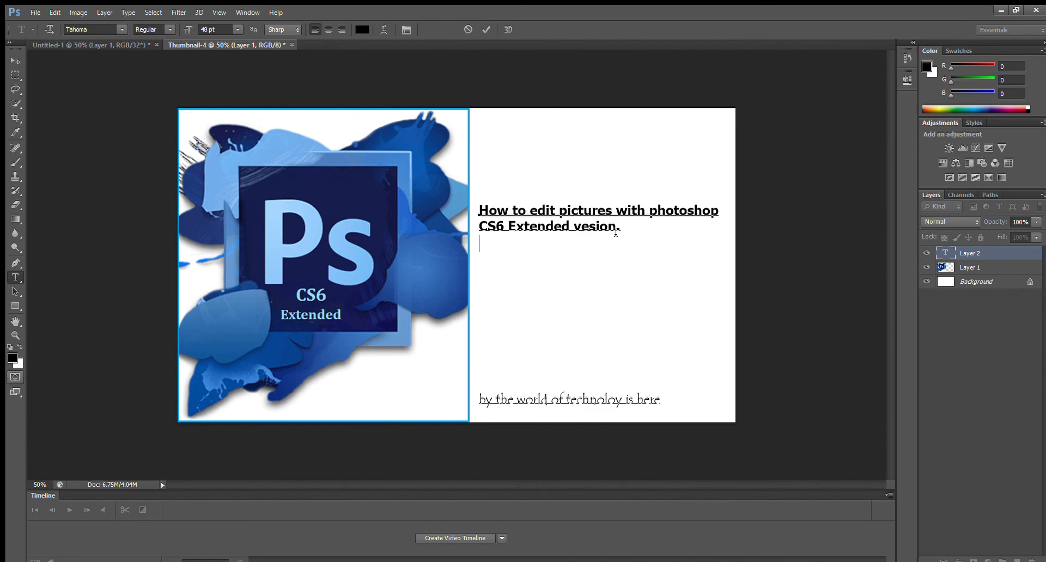
left_click_drag(621, 227, 463, 207)
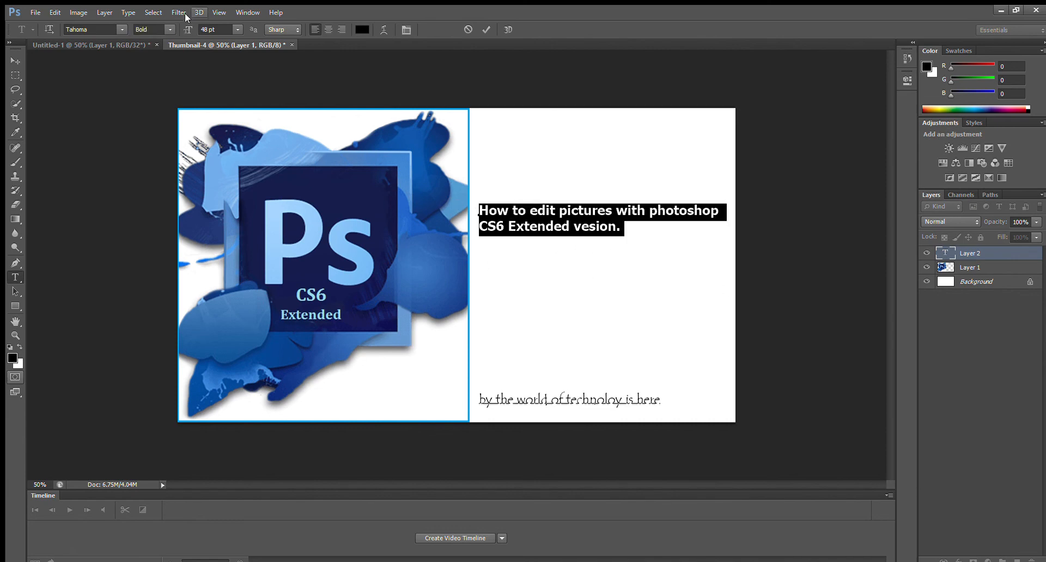
left_click(237, 206)
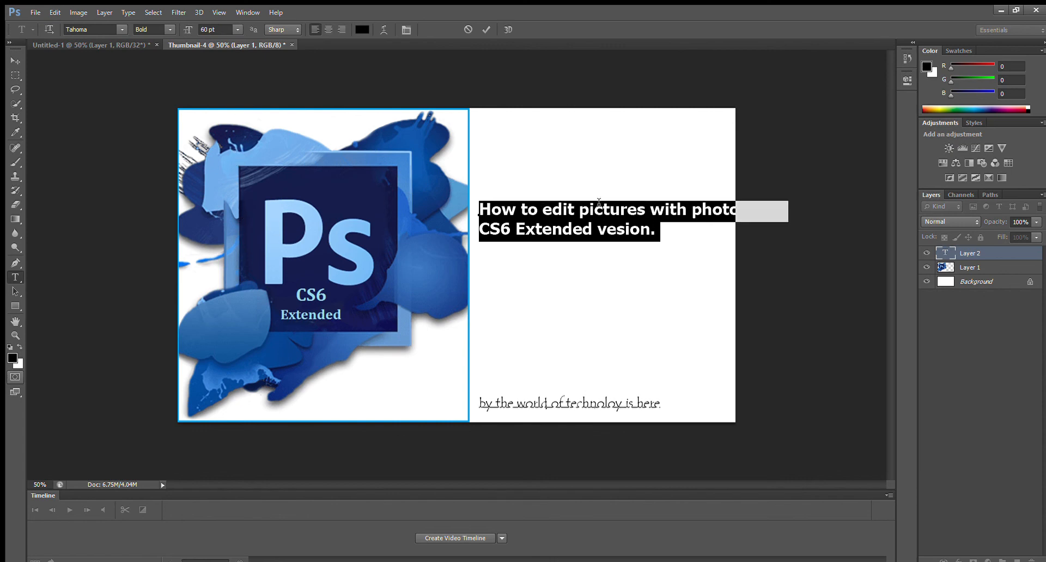
left_click(550, 249)
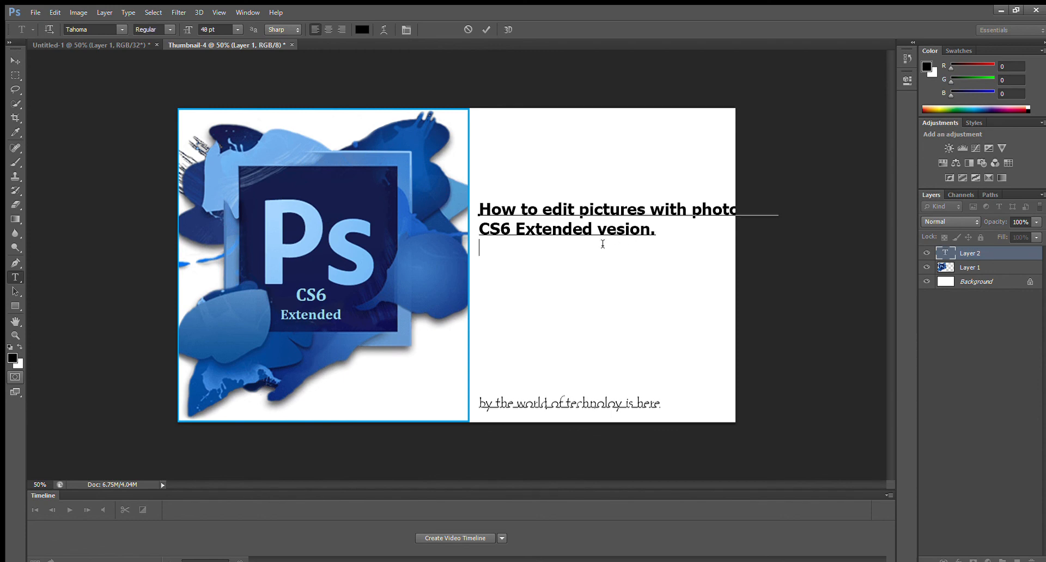
Nudge the text block closer to the logo and break the title's first line before "photoshop".
left_click(653, 228)
mouse_move(650, 416)
left_mouse_down()
mouse_move(630, 415)
mouse_move(642, 418)
left_mouse_up()
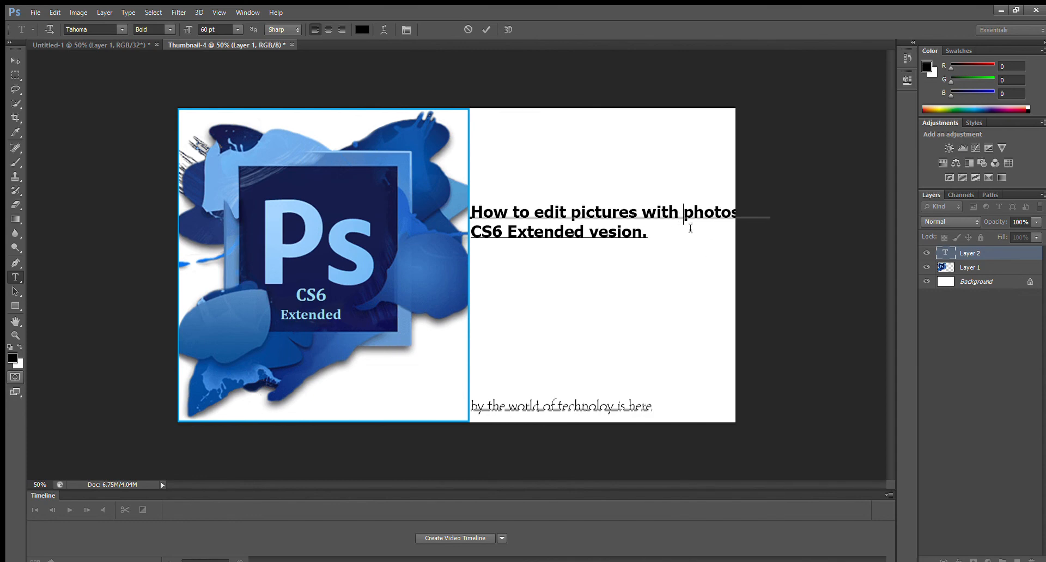
key("Return")
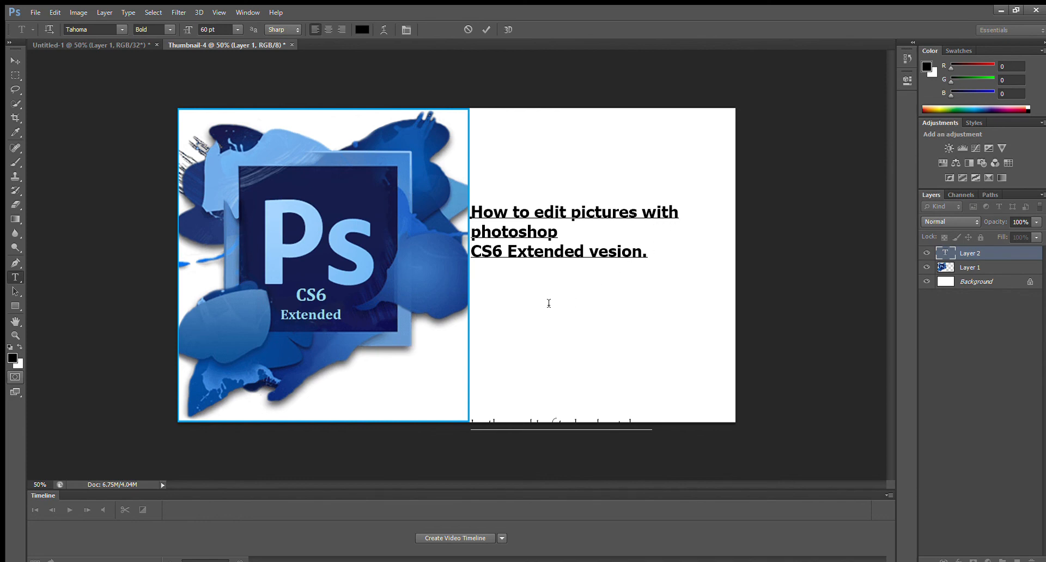
Capitalize "Photoshop" in the title and move the text block up and slightly away from the logo so the byline fits on the canvas.
left_click(483, 238)
key("BackSpace")
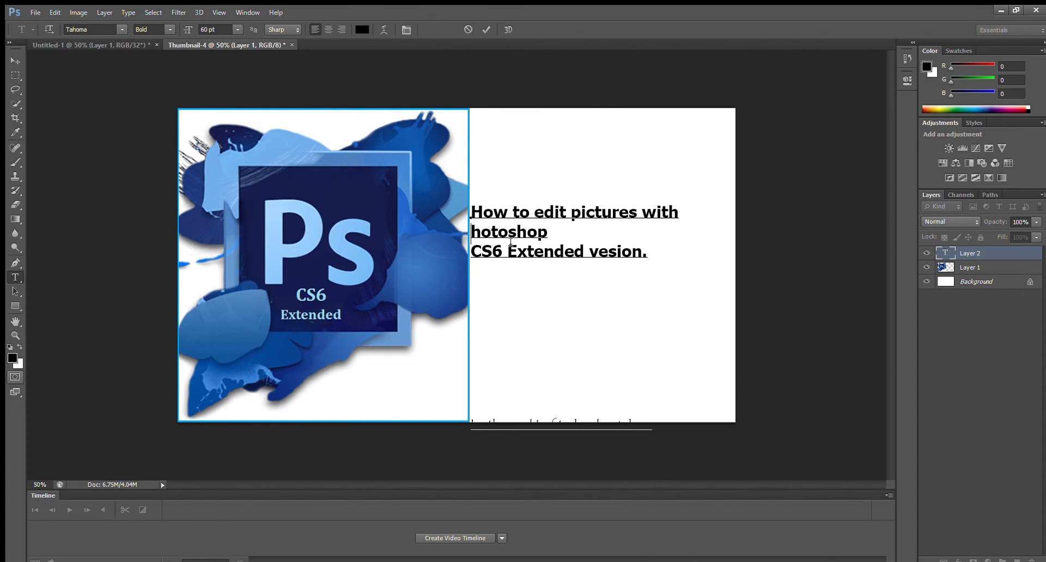
type("P")
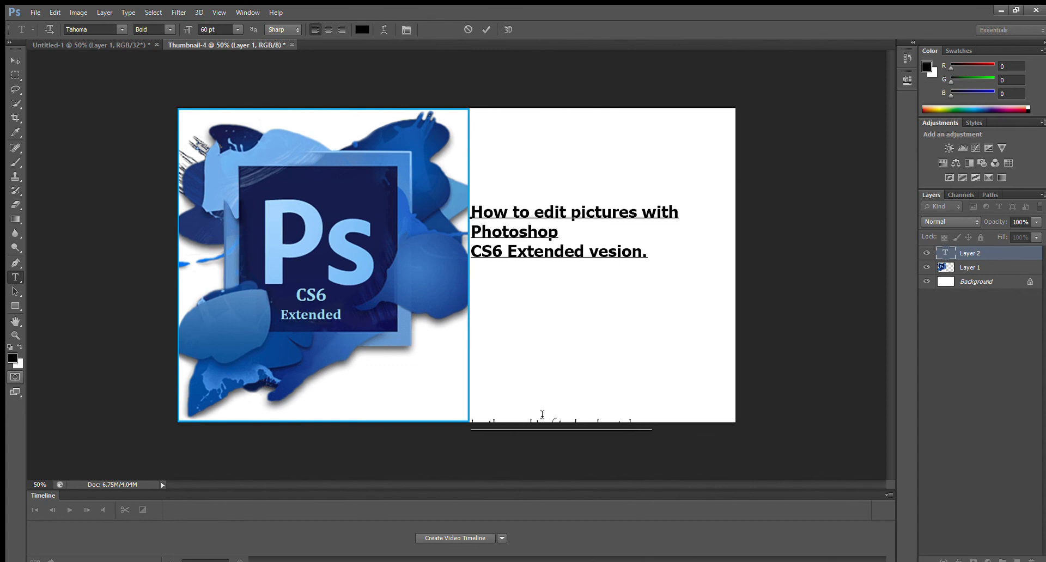
left_click_drag(534, 429, 548, 412)
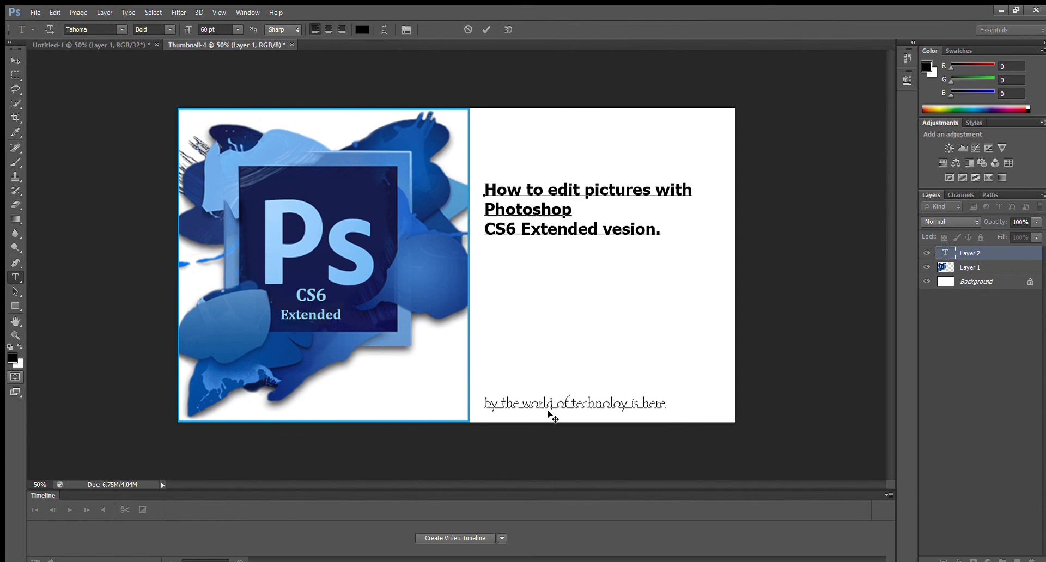